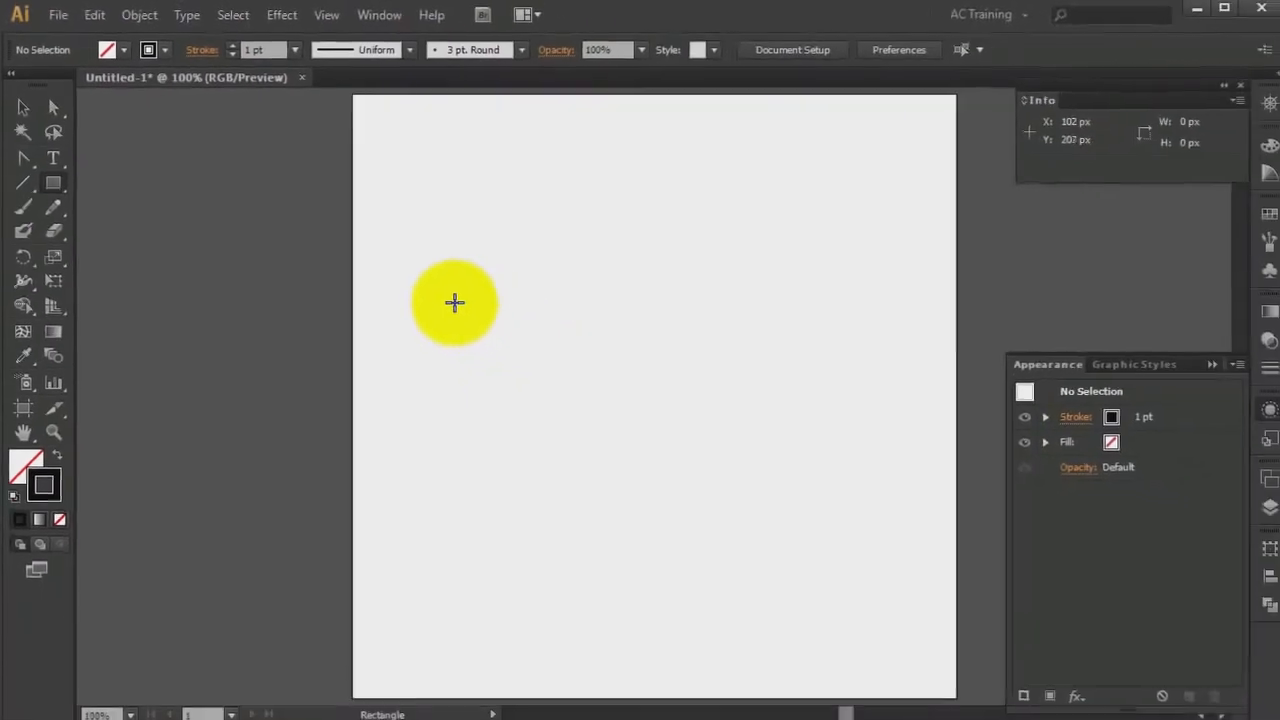
# Draw a rectangle about 280 × 59 px on the artboard, then switch to the Selection tool
pyautogui.moveTo(451, 309); pyautogui.dragTo(731, 370)
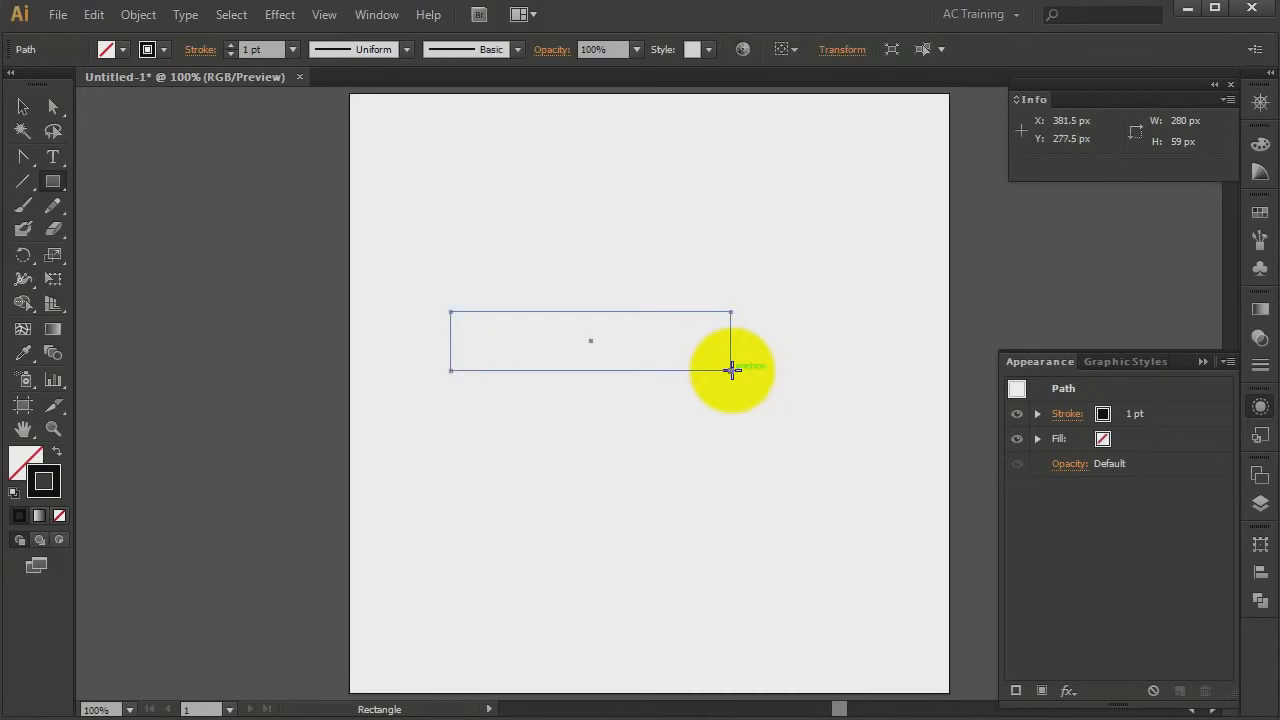
pyautogui.press('v')
pyautogui.click(569, 380)
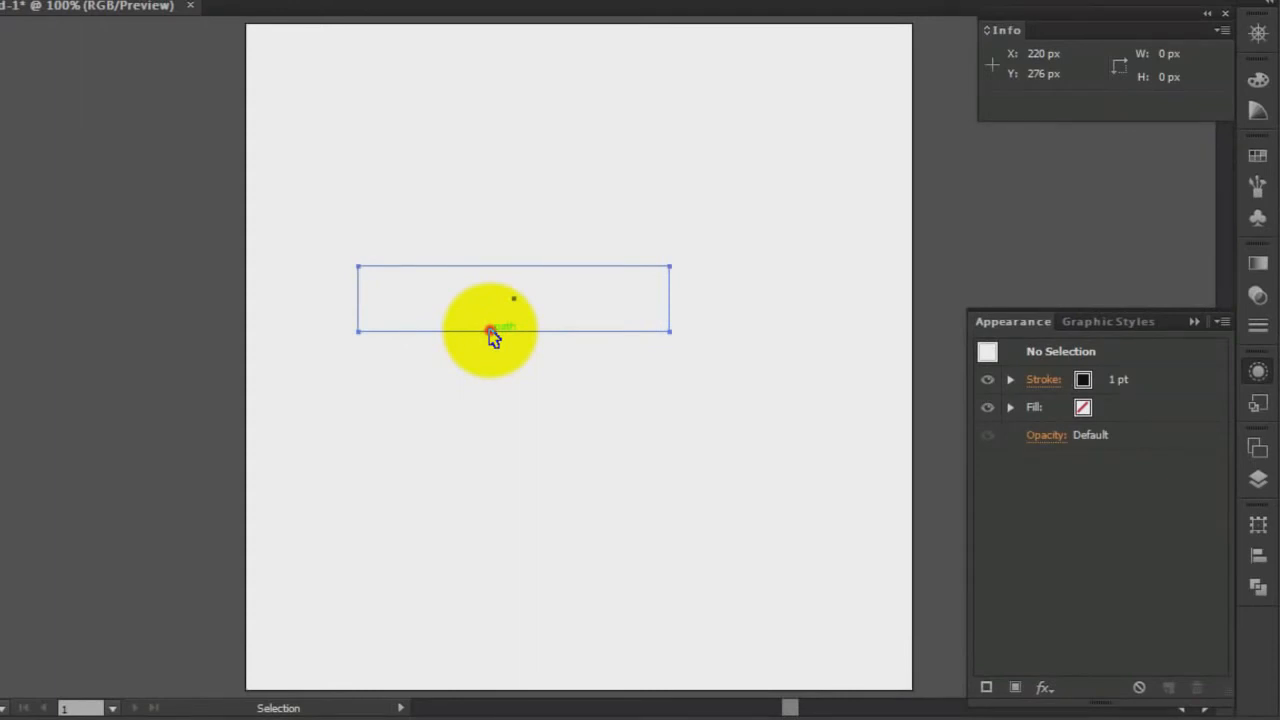
# Apply a Round Corners effect with a 25 px radius to the rectangle, with preview on
pyautogui.click(491, 333)
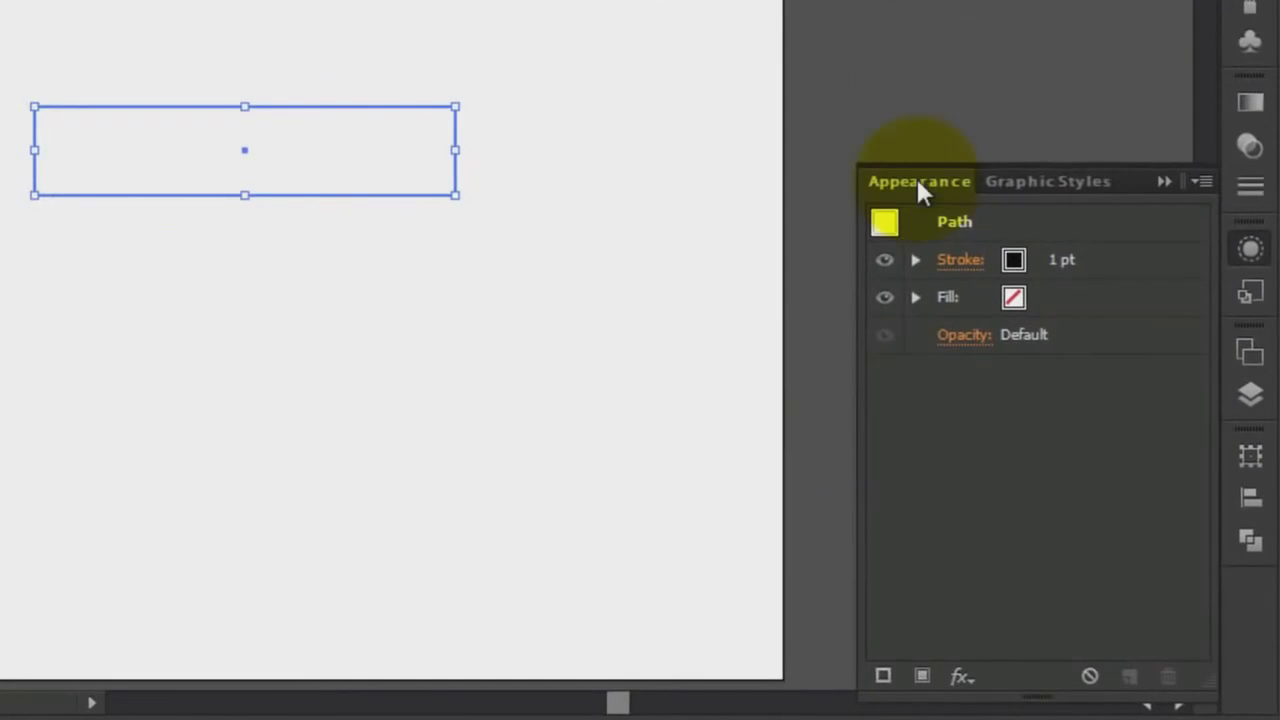
pyautogui.click(959, 677)
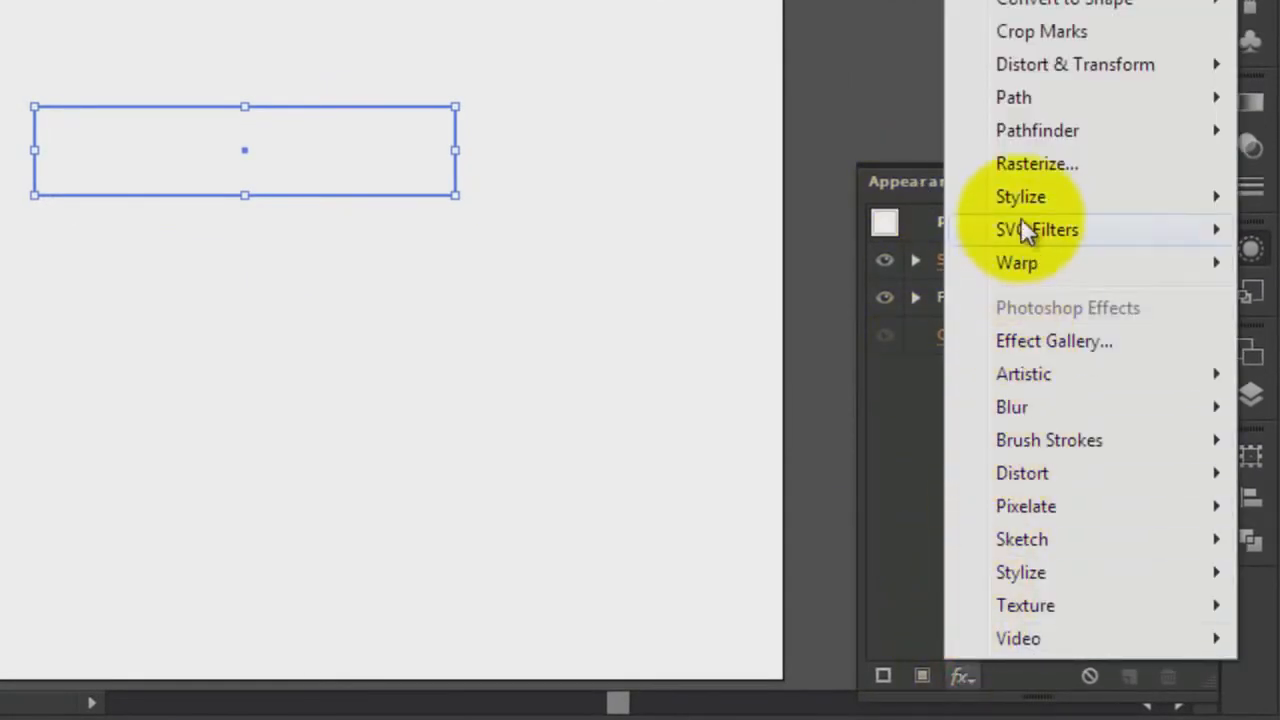
pyautogui.moveTo(1020, 201)
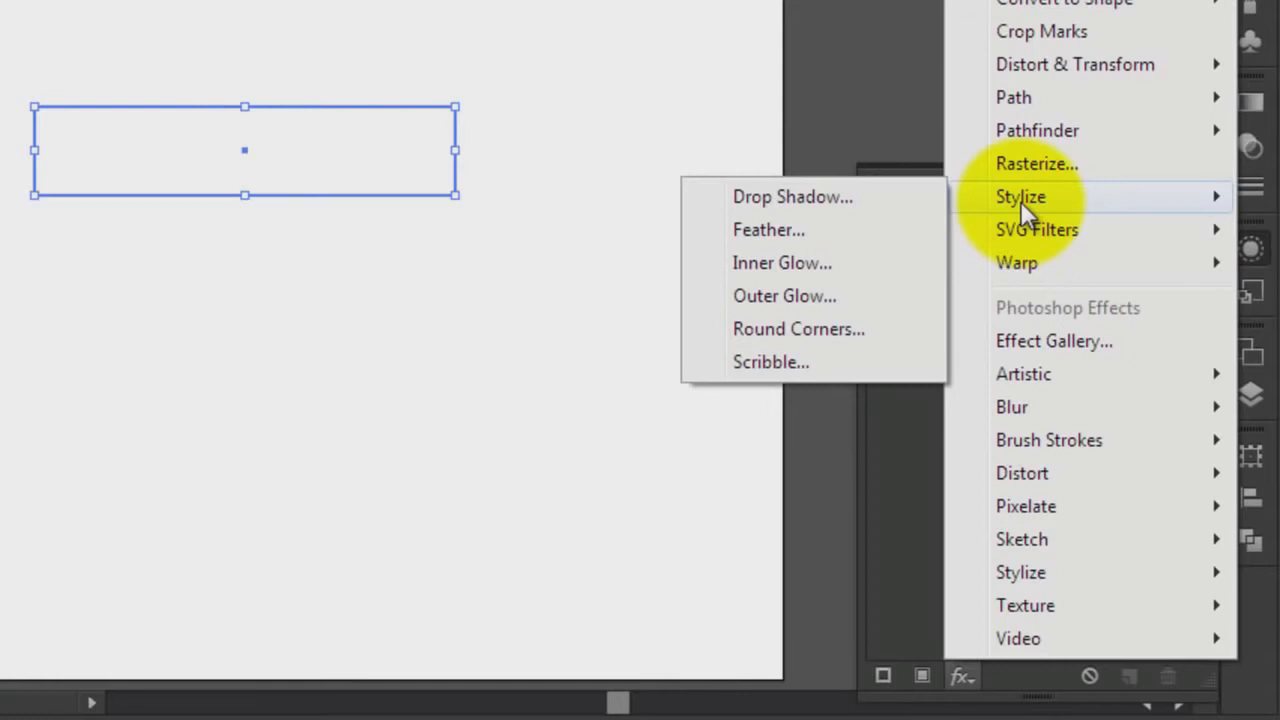
pyautogui.click(825, 328)
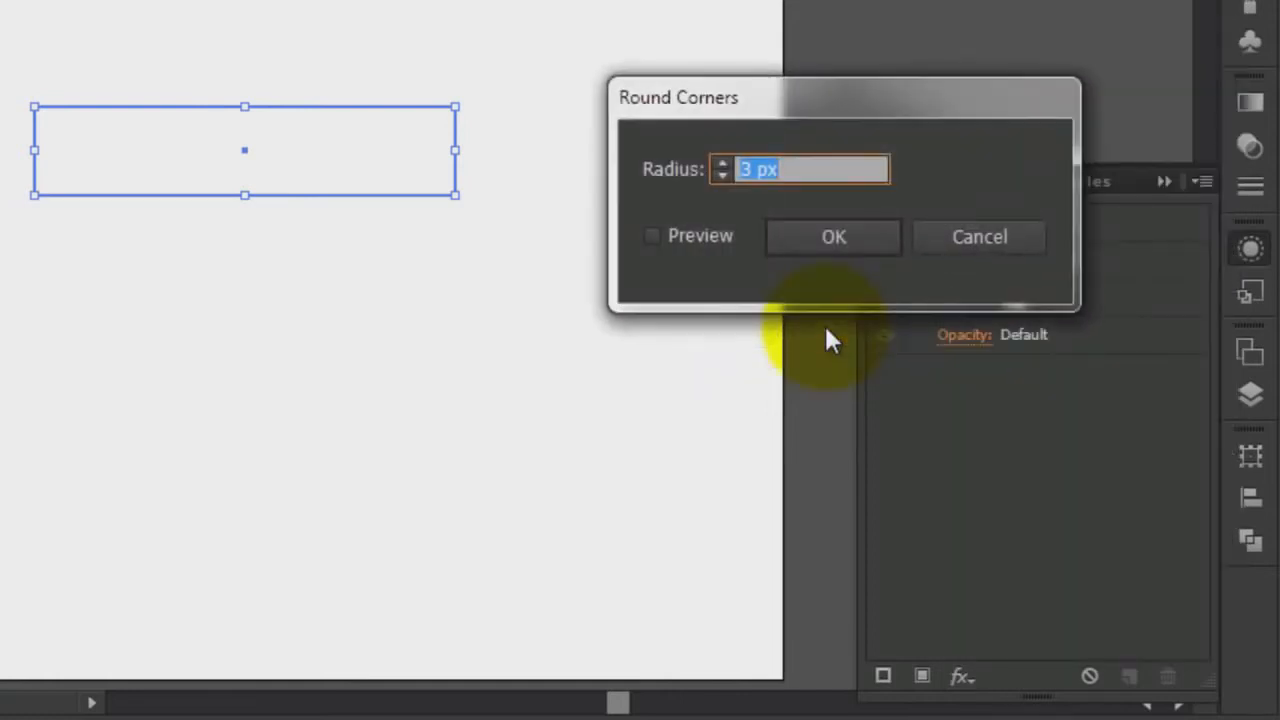
pyautogui.click(652, 237)
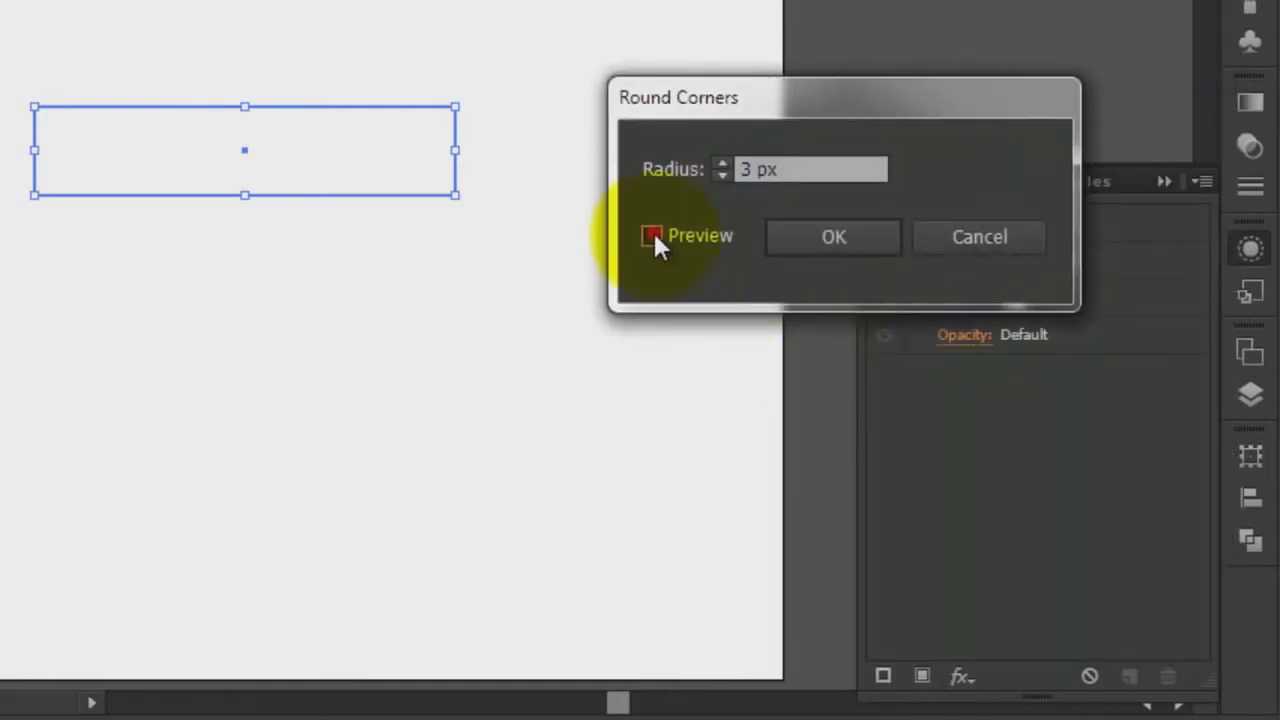
pyautogui.click(722, 163)
pyautogui.click(722, 159)
pyautogui.click(722, 159)
pyautogui.click(722, 159)
pyautogui.click(722, 159)
pyautogui.click(722, 159)
pyautogui.click(722, 159)
pyautogui.click(722, 159)
pyautogui.click(722, 159)
pyautogui.click(722, 163)
pyautogui.click(722, 163)
pyautogui.click(722, 163)
pyautogui.click(722, 163)
pyautogui.click(722, 163)
pyautogui.click(722, 163)
pyautogui.click(722, 163)
pyautogui.click(722, 159)
pyautogui.click(722, 159)
pyautogui.click(722, 159)
pyautogui.click(722, 159)
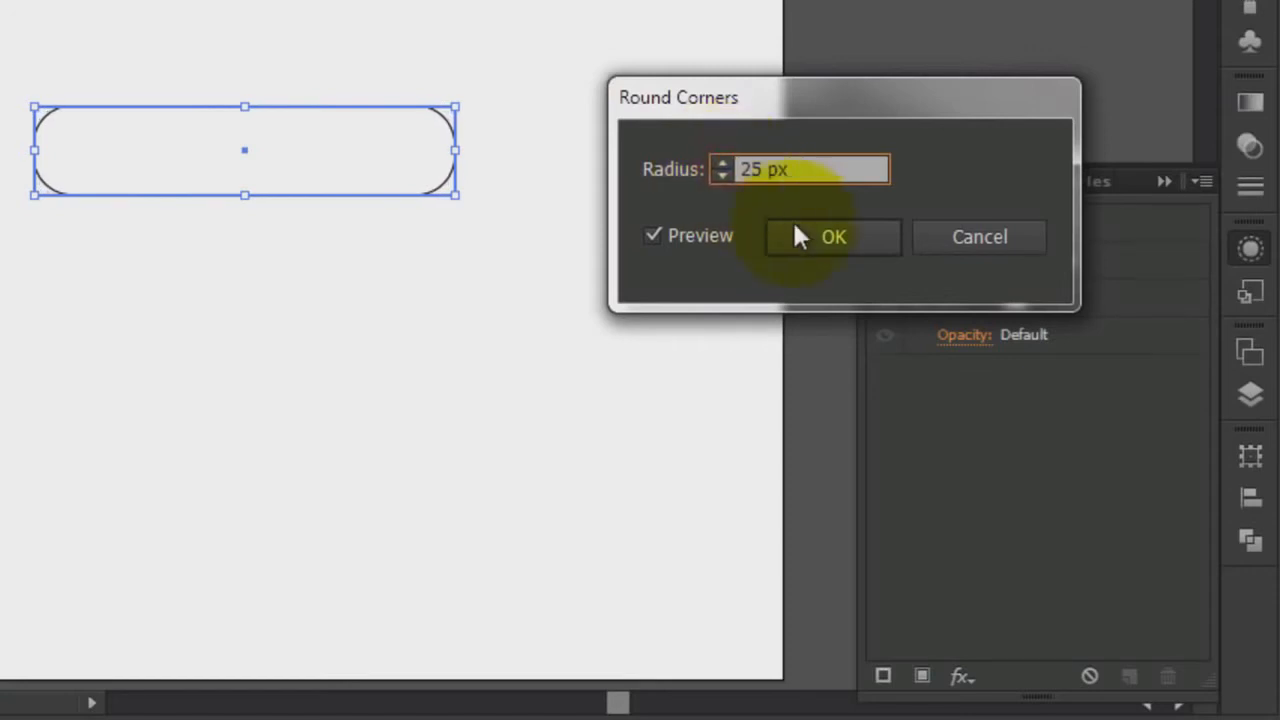
pyautogui.click(822, 238)
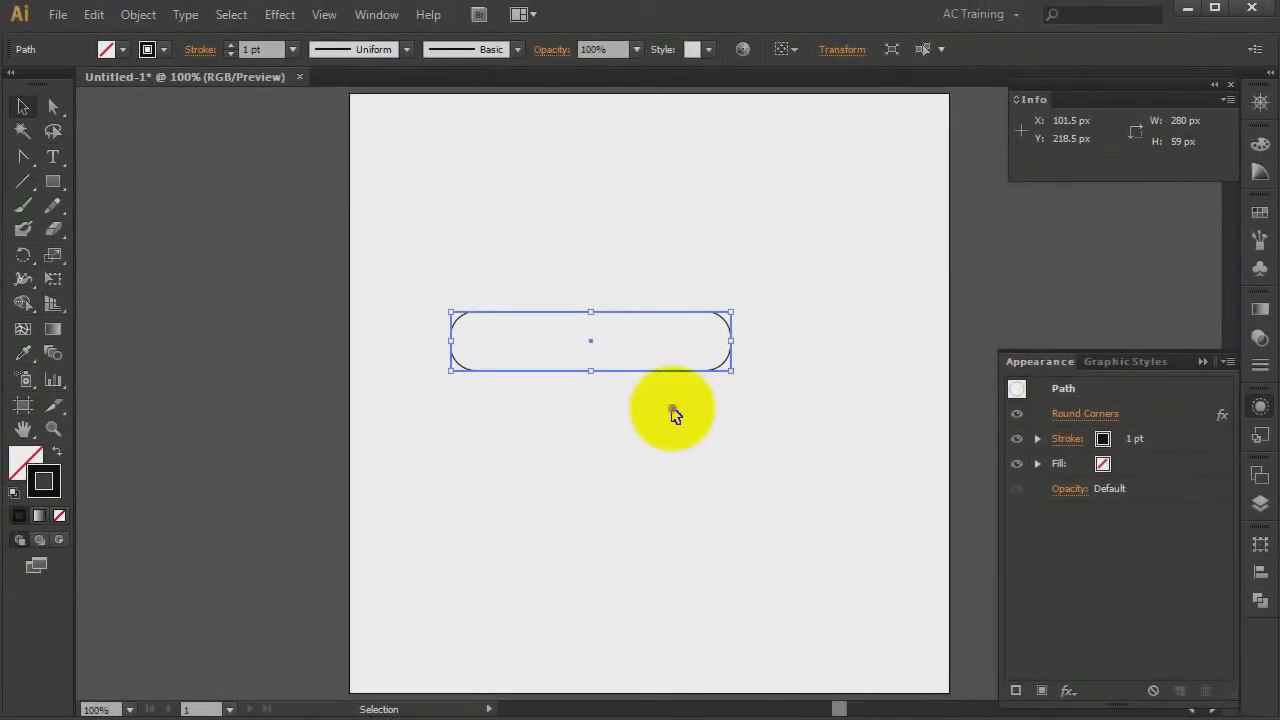
pyautogui.click(672, 413)
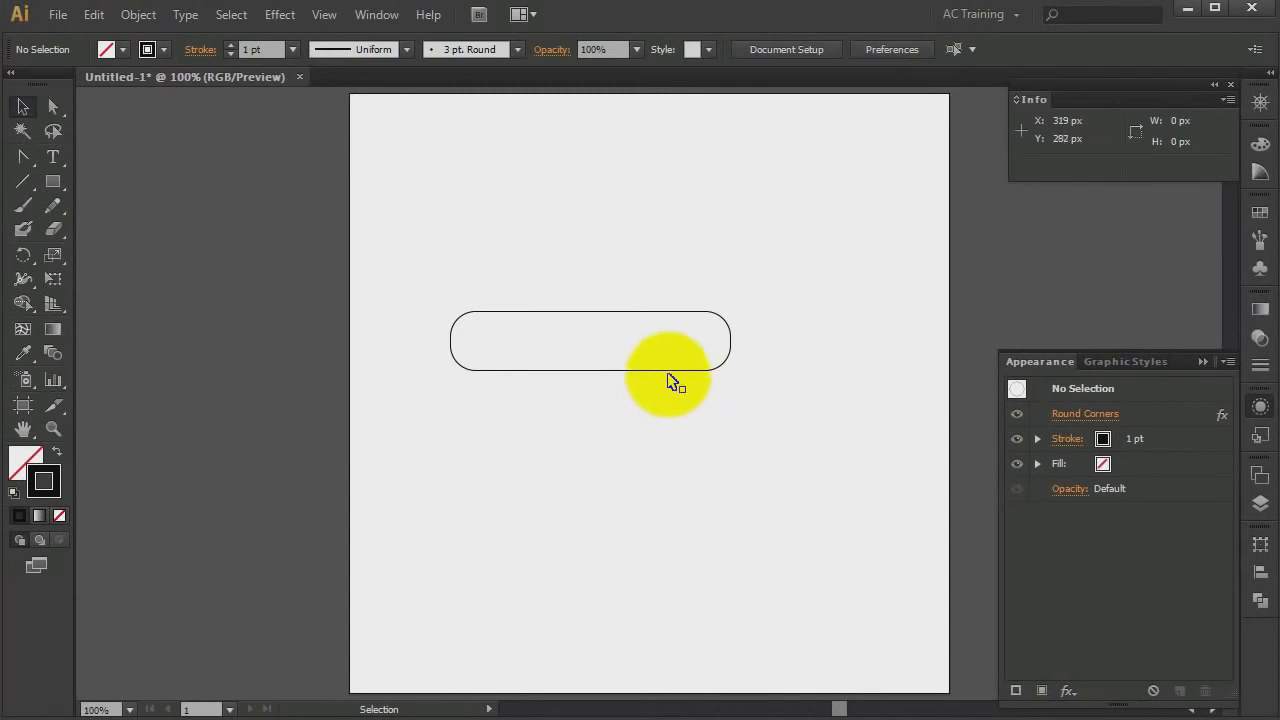
# Expand the appearance of the rounded rectangle so the rounded corners become real path geometry
pyautogui.click(668, 370)
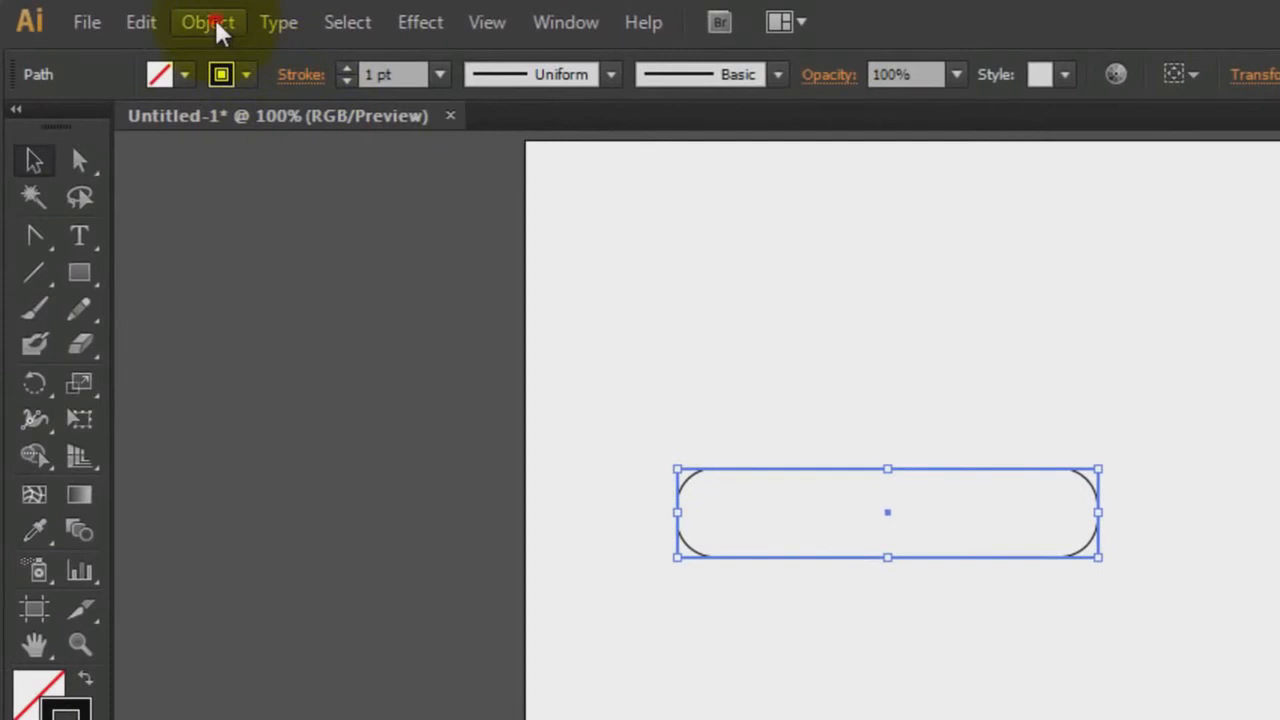
pyautogui.click(210, 25)
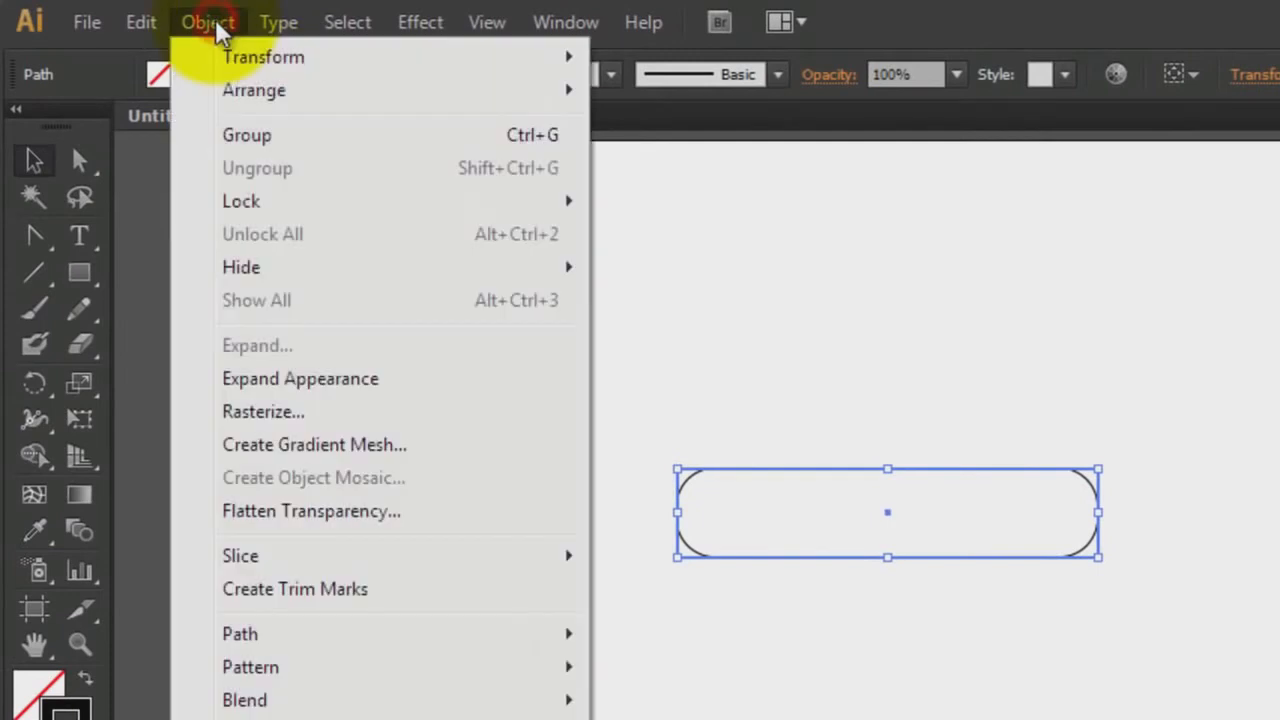
pyautogui.click(324, 384)
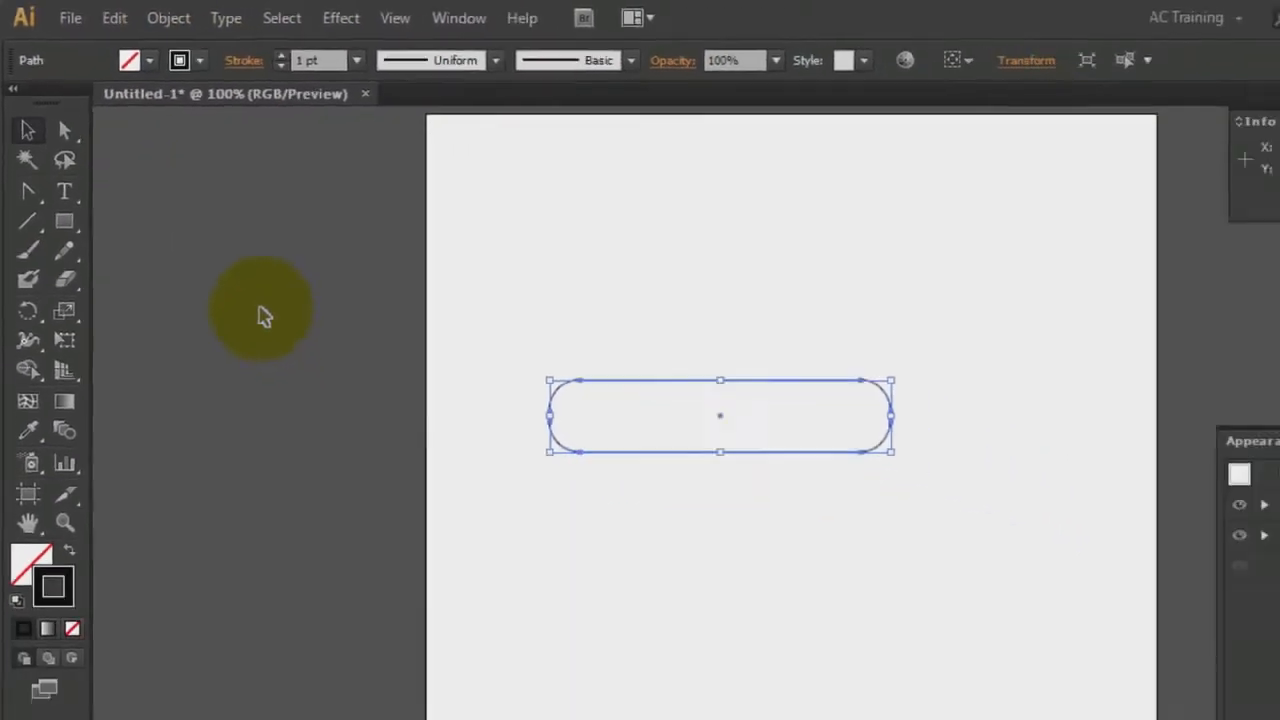
pyautogui.click(485, 463)
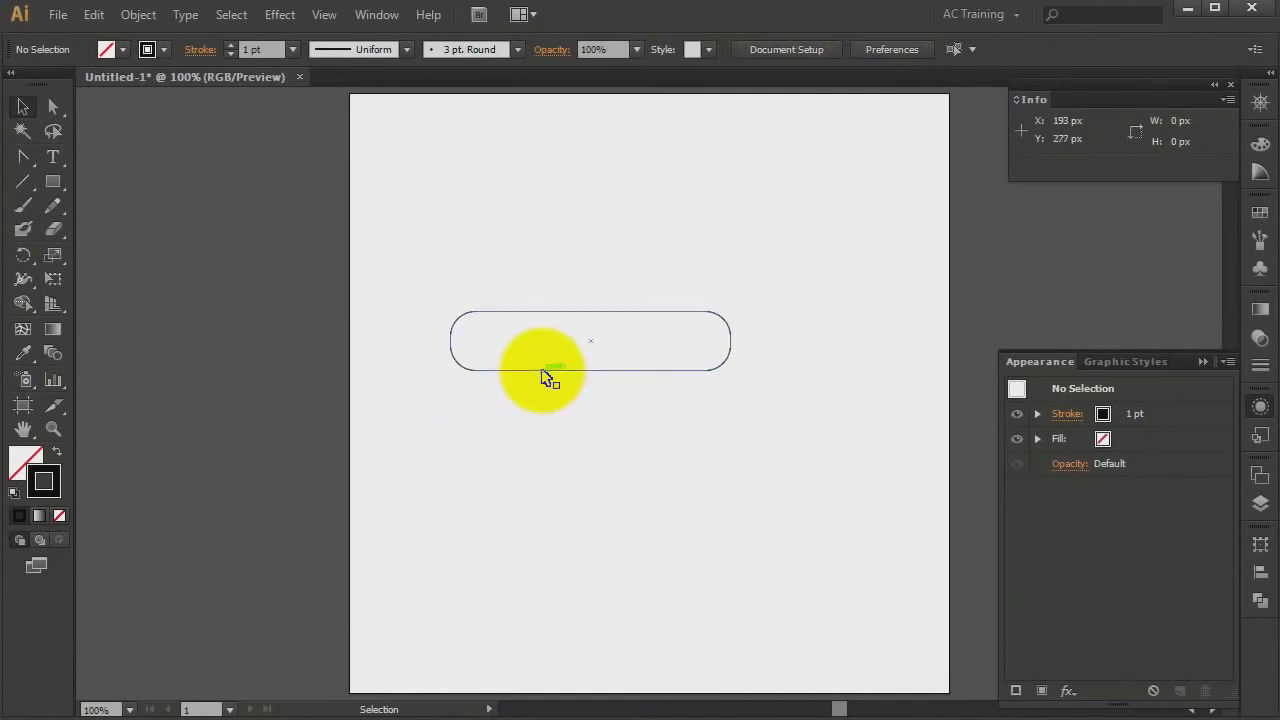
# Draw a three-sided polygon about 123 × 107 px overlapping the top right of the rounded rectangle
pyautogui.click(543, 371)
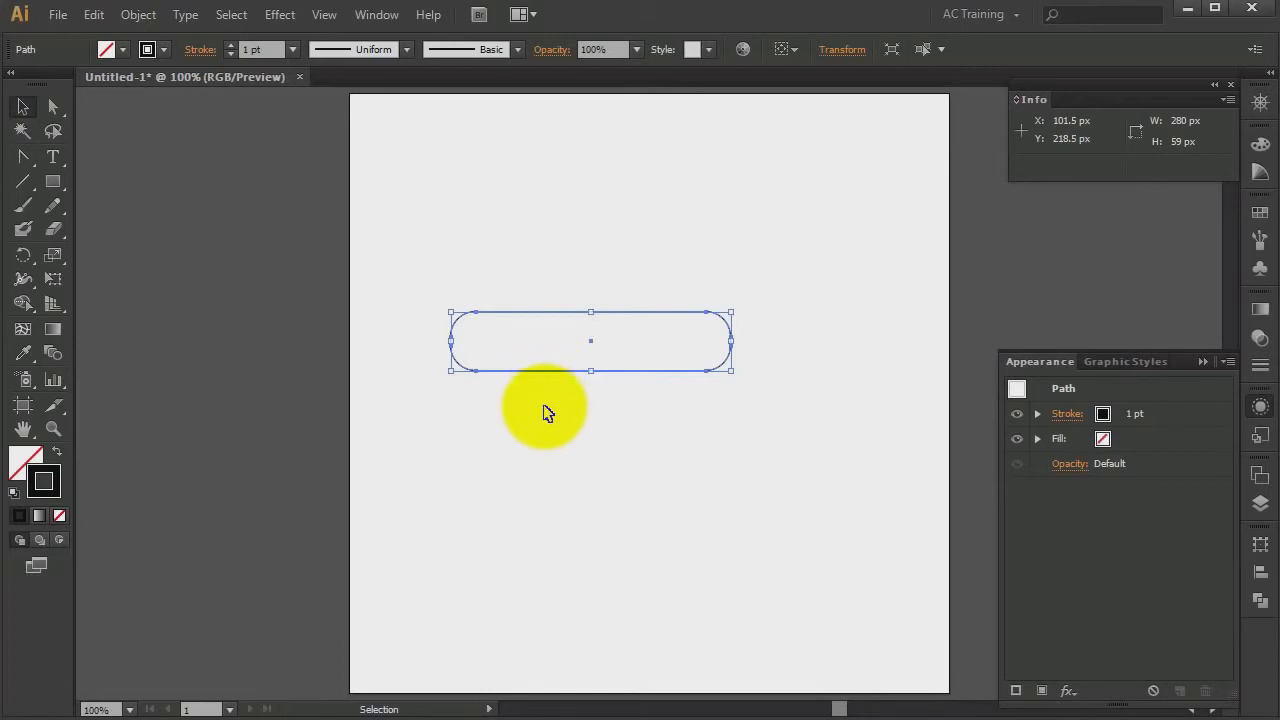
pyautogui.click(545, 406)
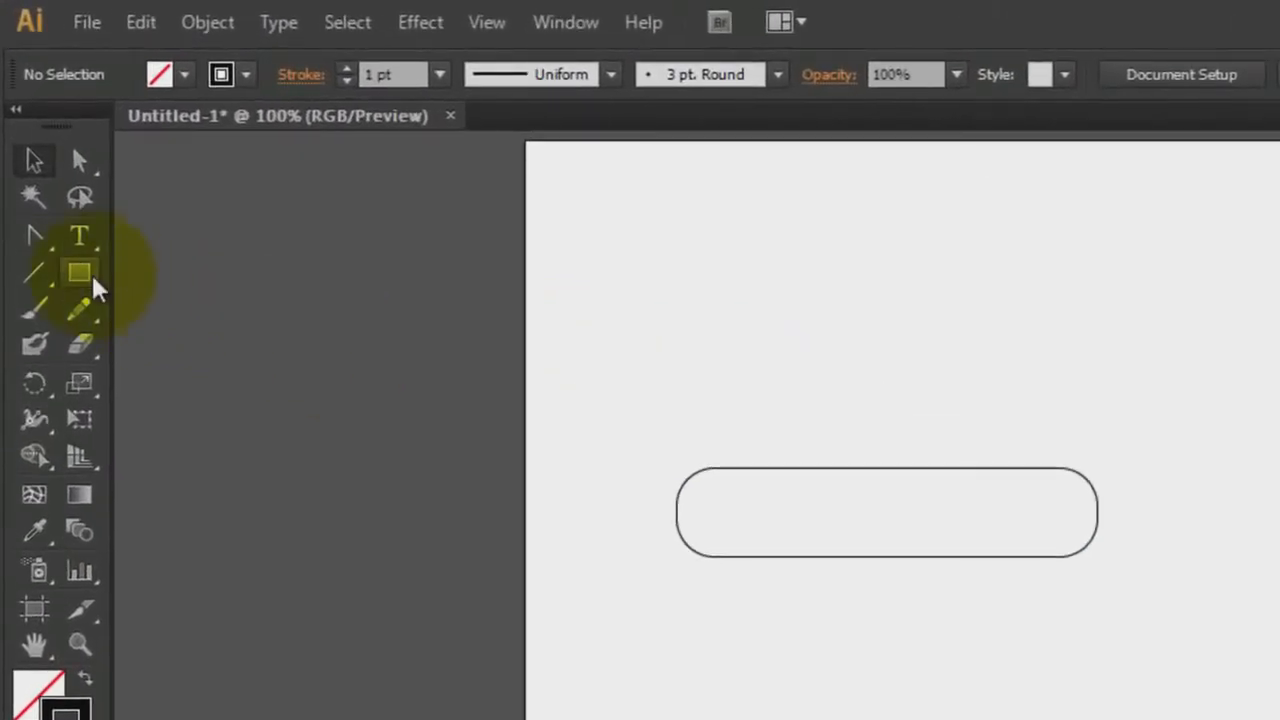
pyautogui.moveTo(97, 288); pyautogui.dragTo(192, 381)
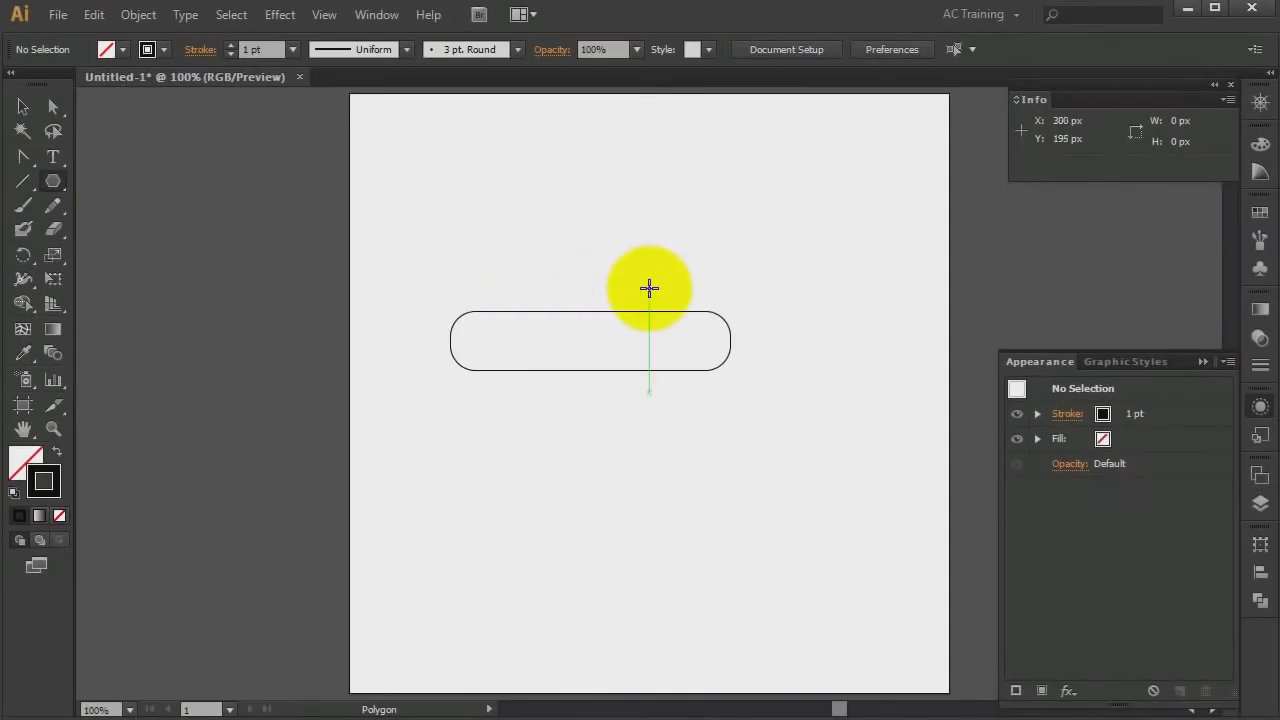
pyautogui.moveTo(649, 288); pyautogui.dragTo(708, 328)
pyautogui.press('Up')
pyautogui.press('Down')
pyautogui.press('Down')
pyautogui.press('Down')
pyautogui.press('Down')
pyautogui.press('Down')
pyautogui.press('shift')
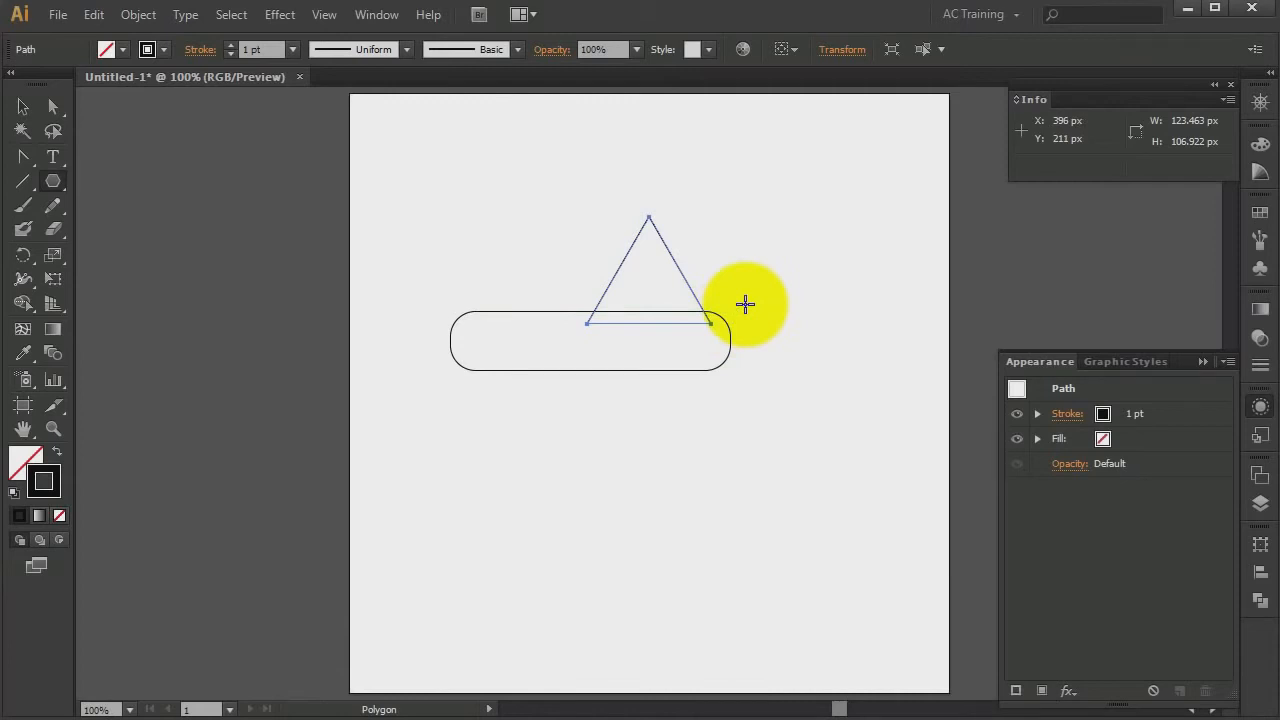
# Rotate the triangle 90° to point right and place it centred against the rounded rectangle's right end
pyautogui.press('v')
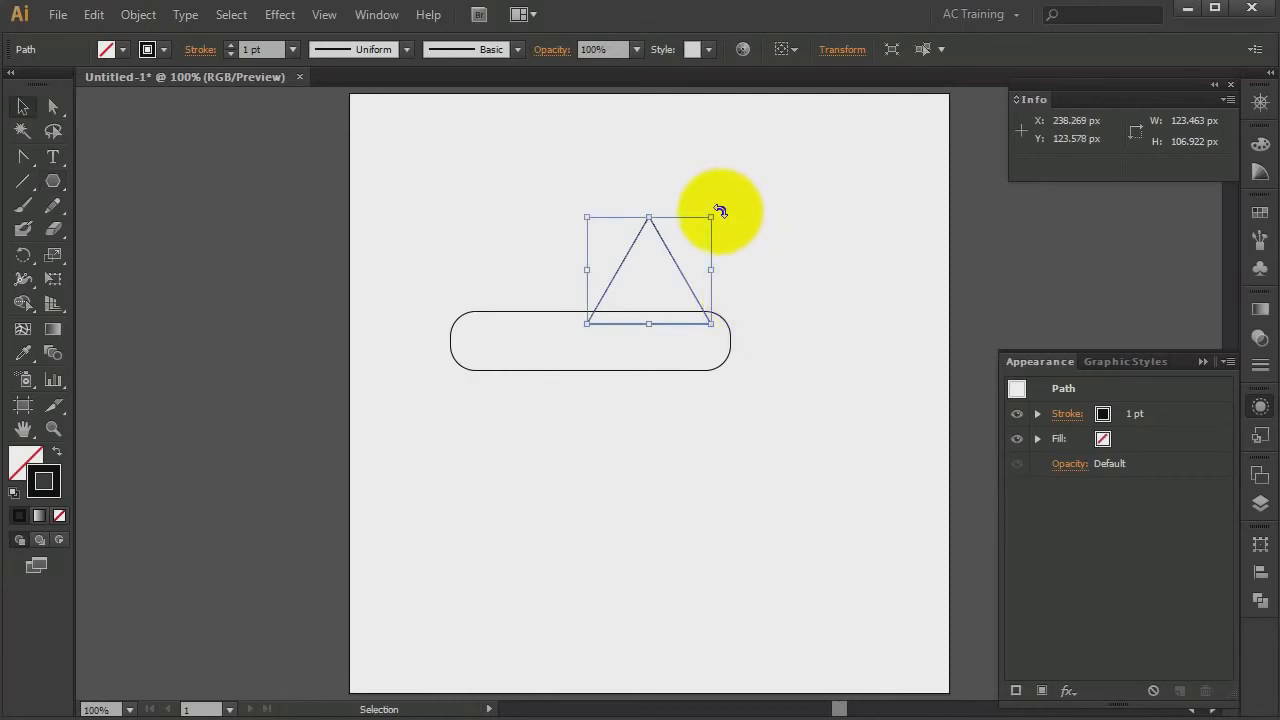
pyautogui.moveTo(720, 211); pyautogui.dragTo(737, 341)
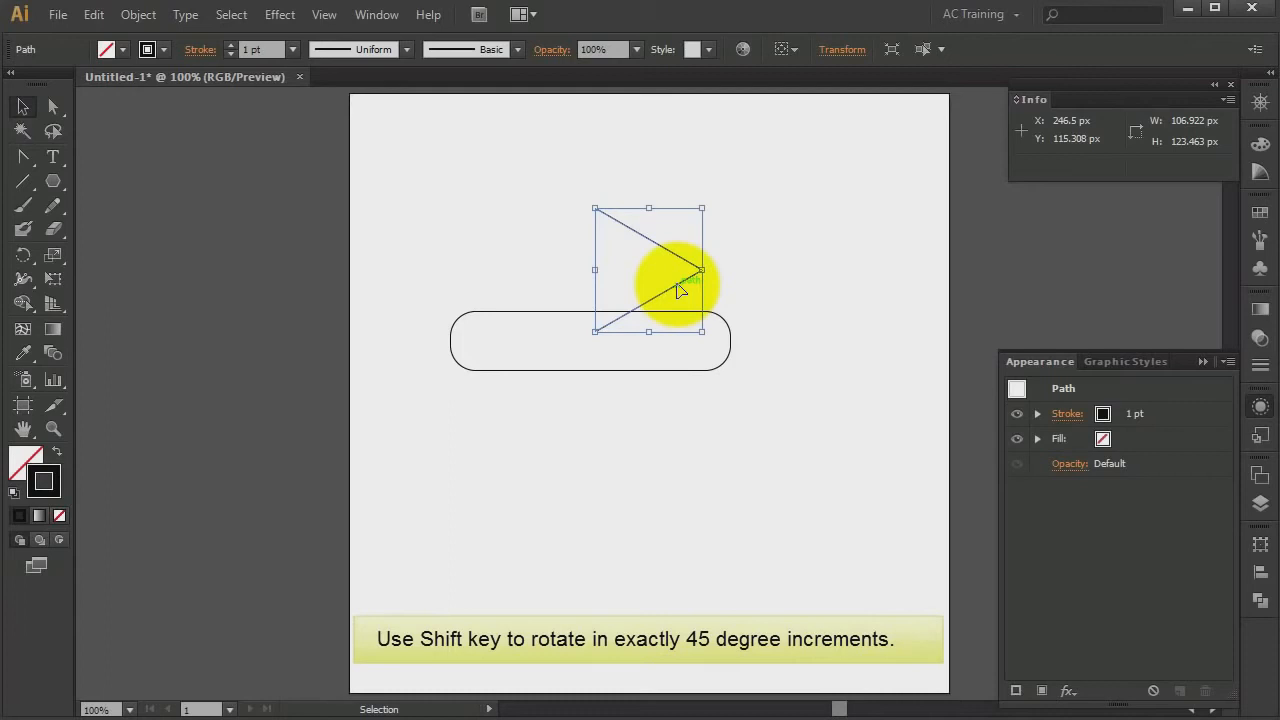
pyautogui.moveTo(678, 290); pyautogui.dragTo(786, 362)
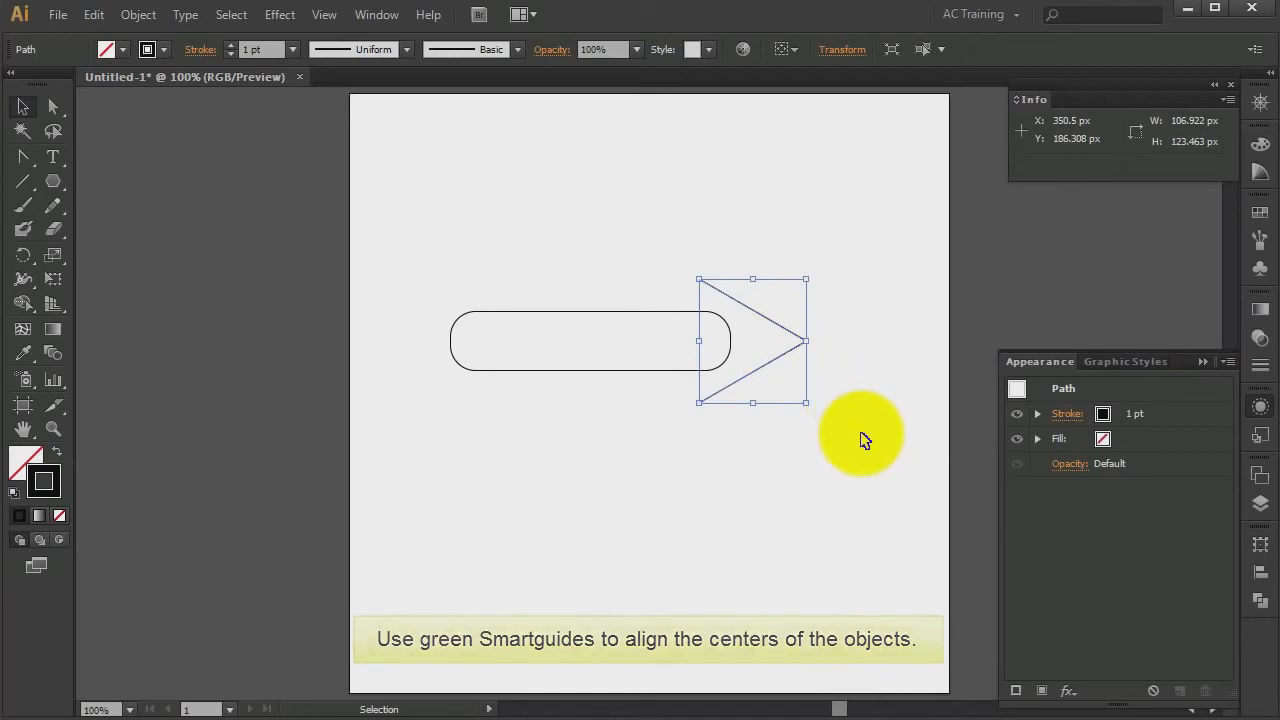
pyautogui.press('Right')
pyautogui.press('Right')
pyautogui.press('Right')
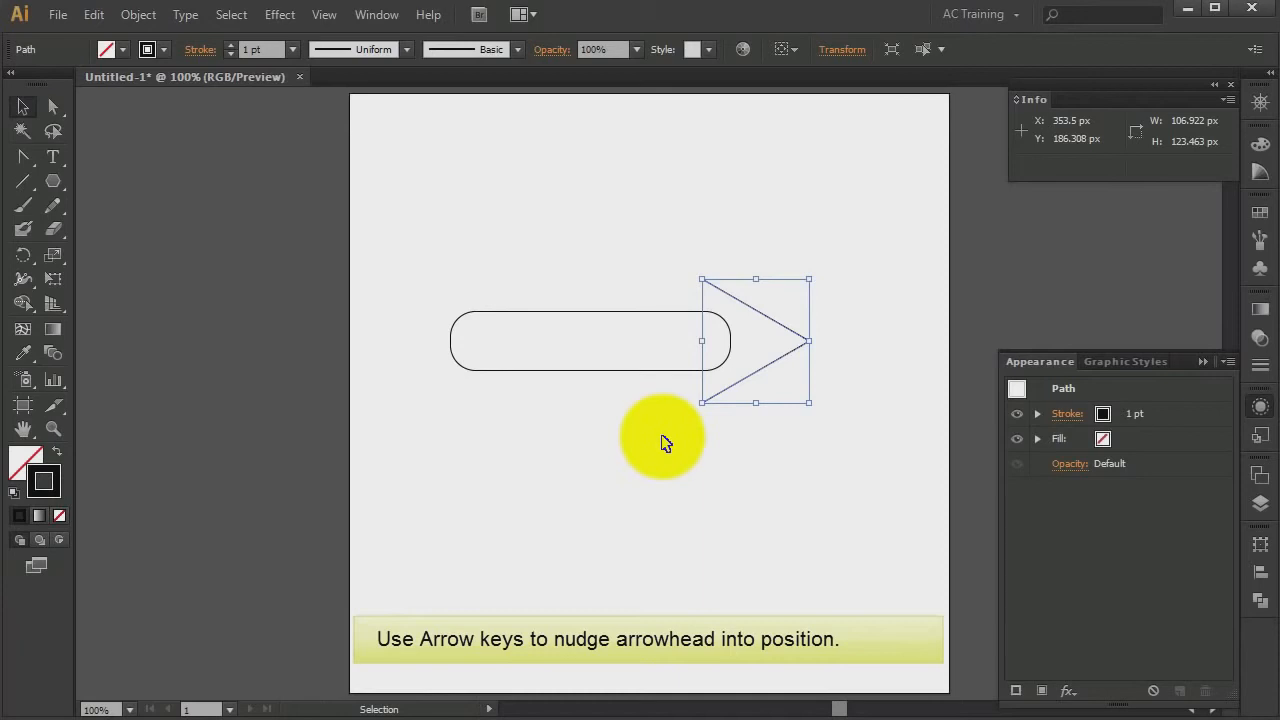
# Unite the triangle and the rounded rectangle into a single arrow shape
pyautogui.moveTo(643, 426); pyautogui.dragTo(741, 351)
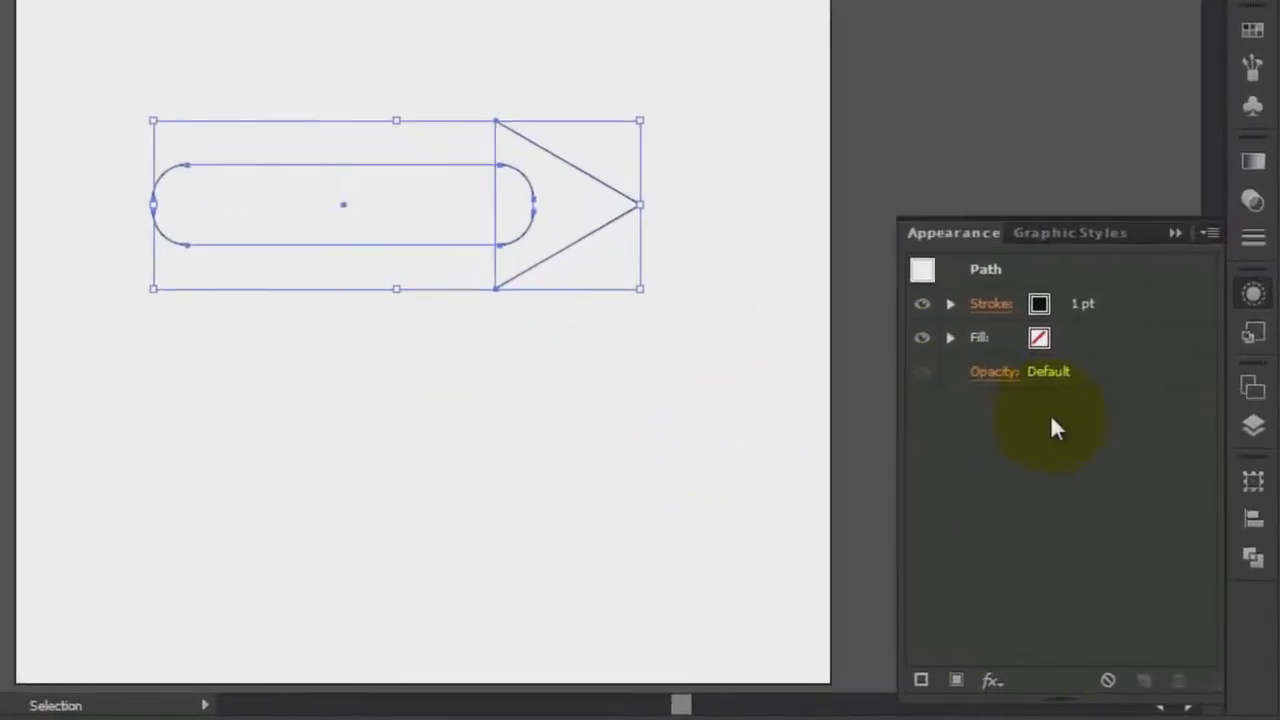
pyautogui.click(1250, 540)
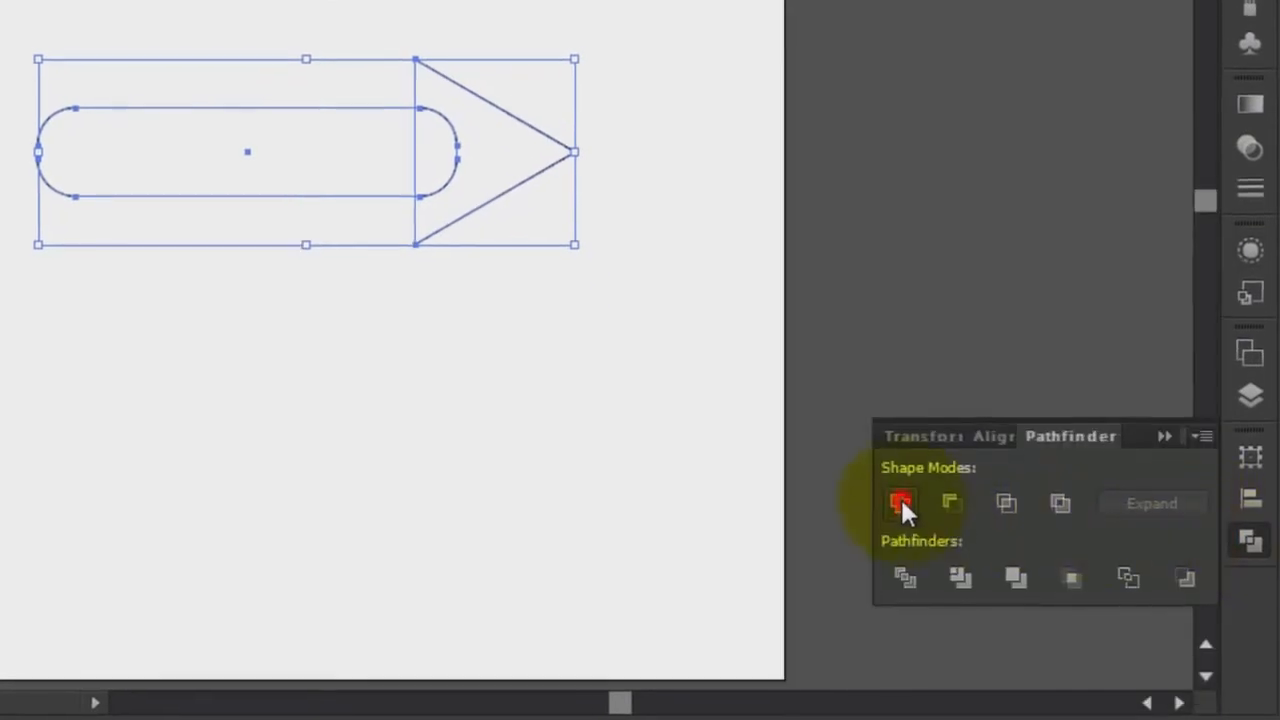
pyautogui.click(899, 502)
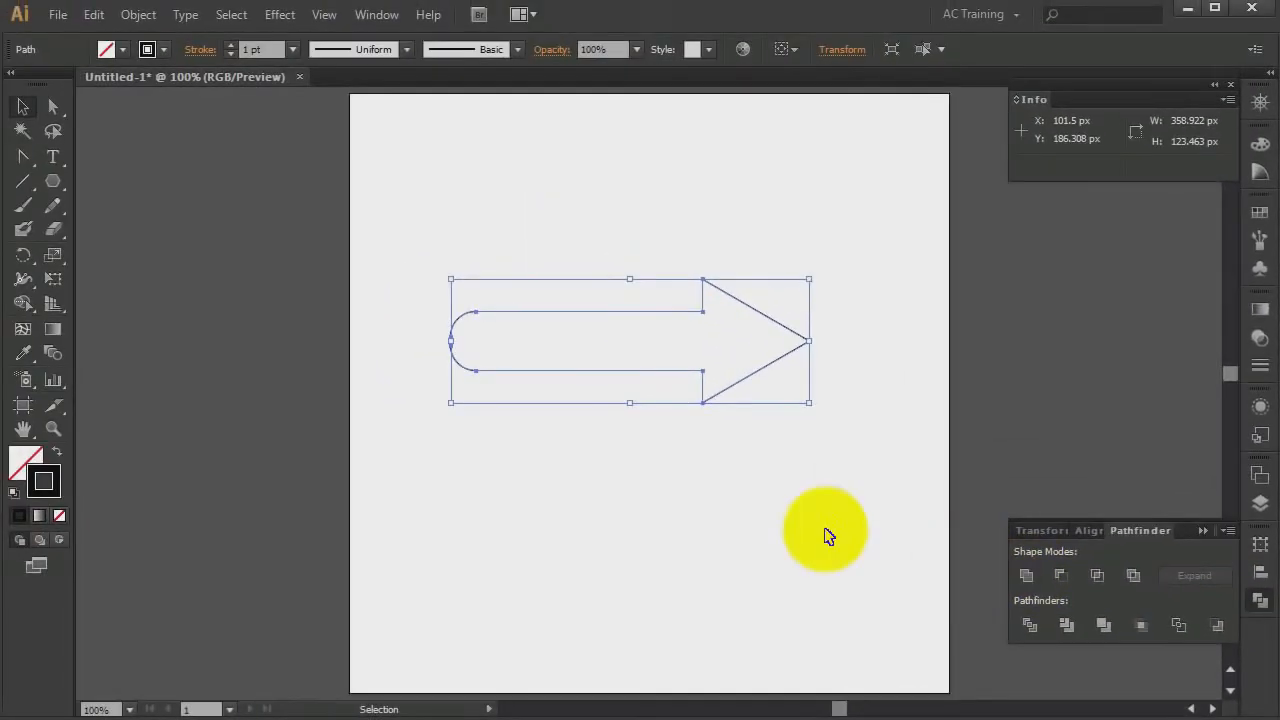
pyautogui.click(694, 455)
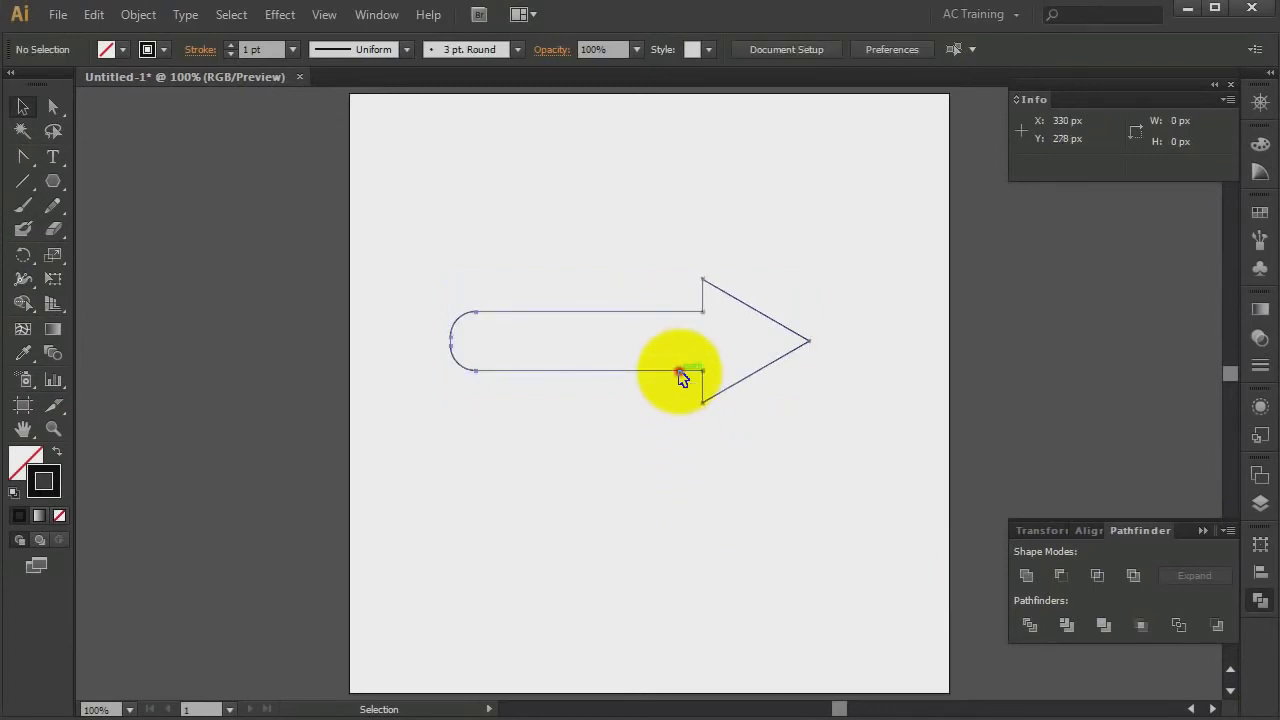
# Give the arrow an orange fill and a 3 pt stroke
pyautogui.click(680, 377)
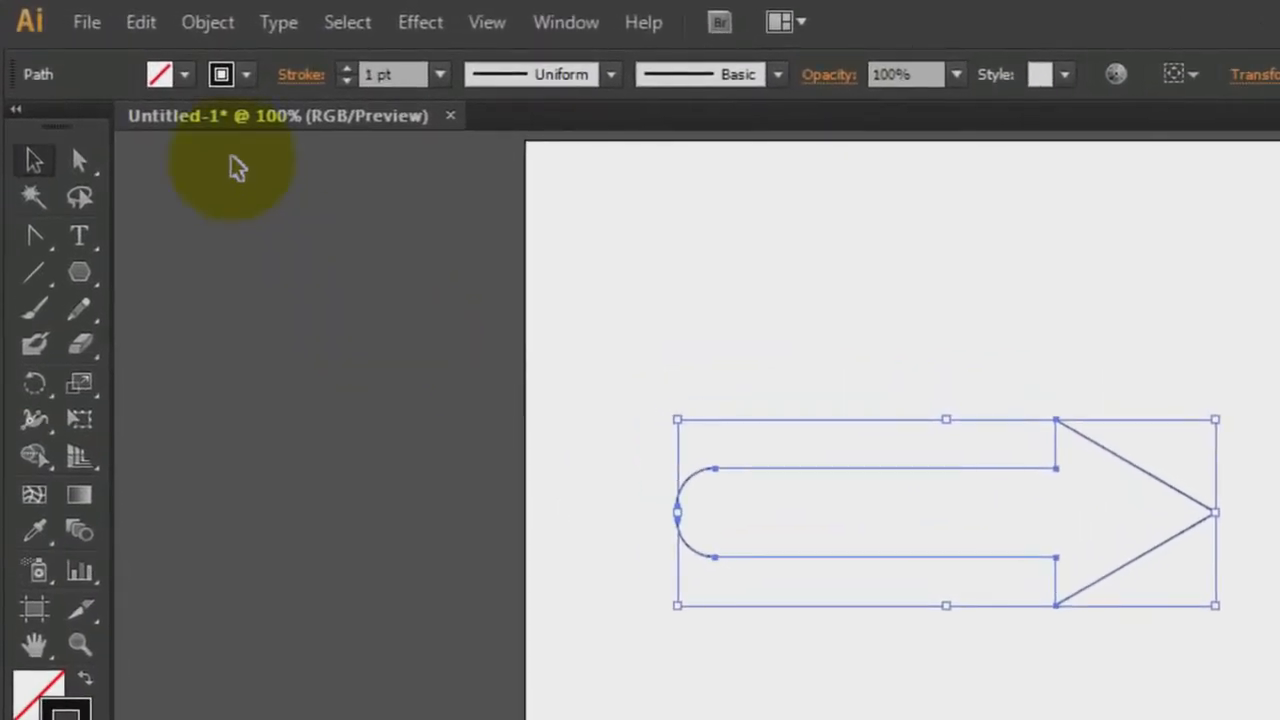
pyautogui.click(185, 78)
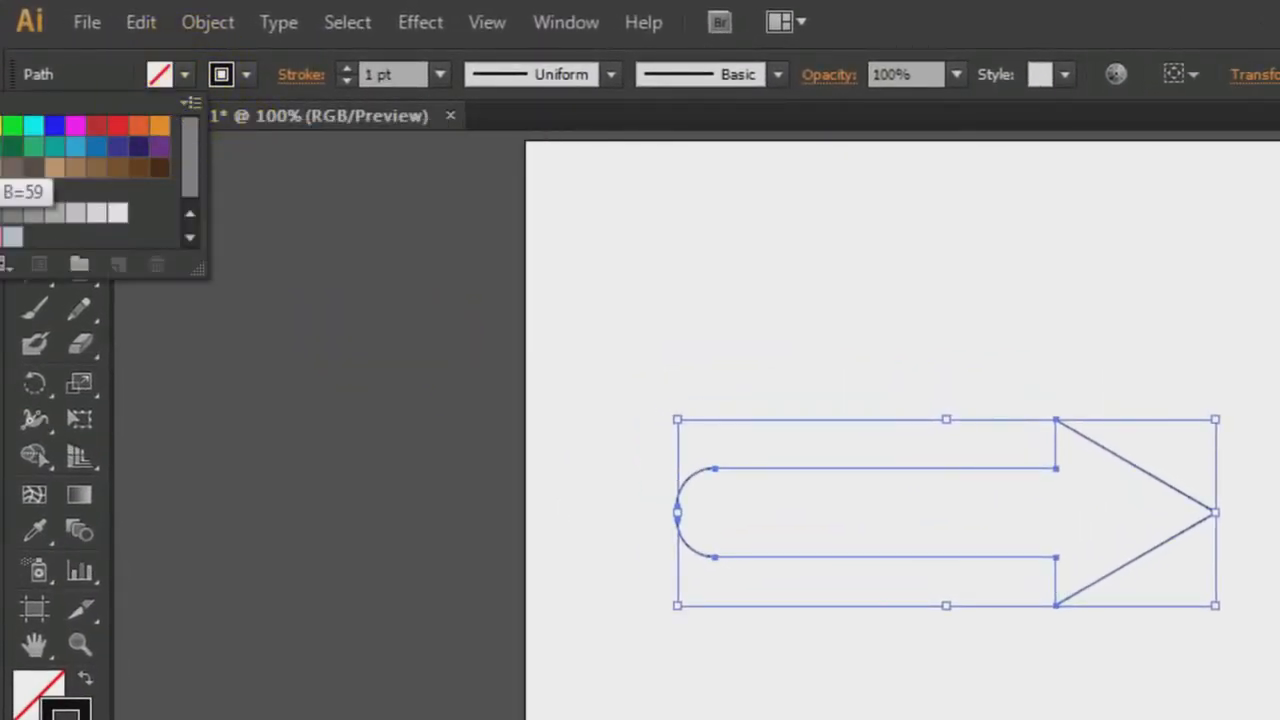
pyautogui.click(0, 147)
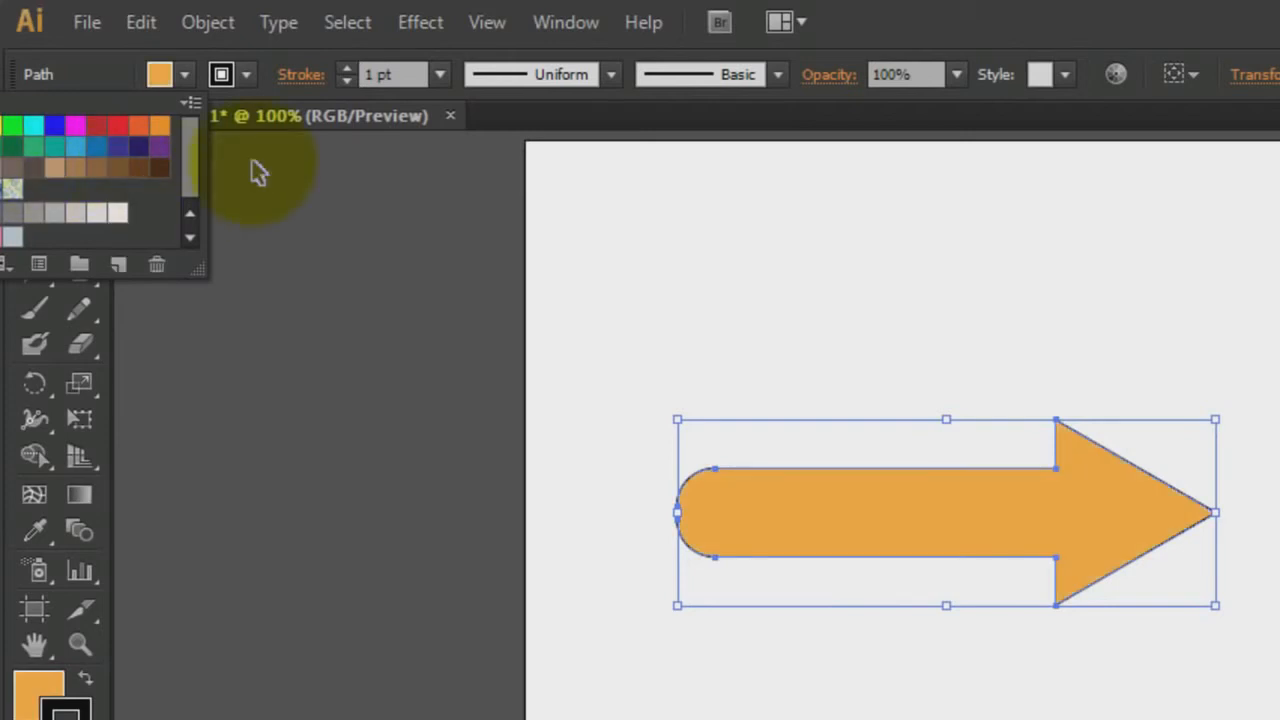
pyautogui.click(346, 70)
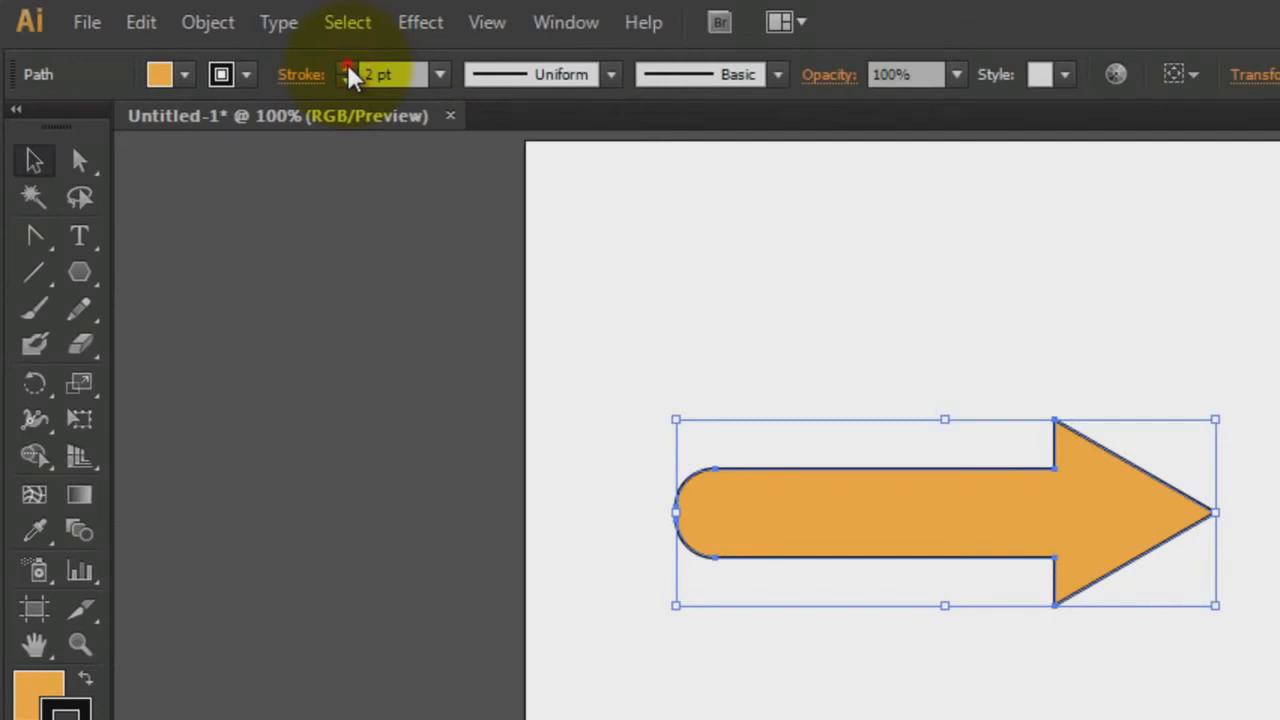
pyautogui.click(347, 69)
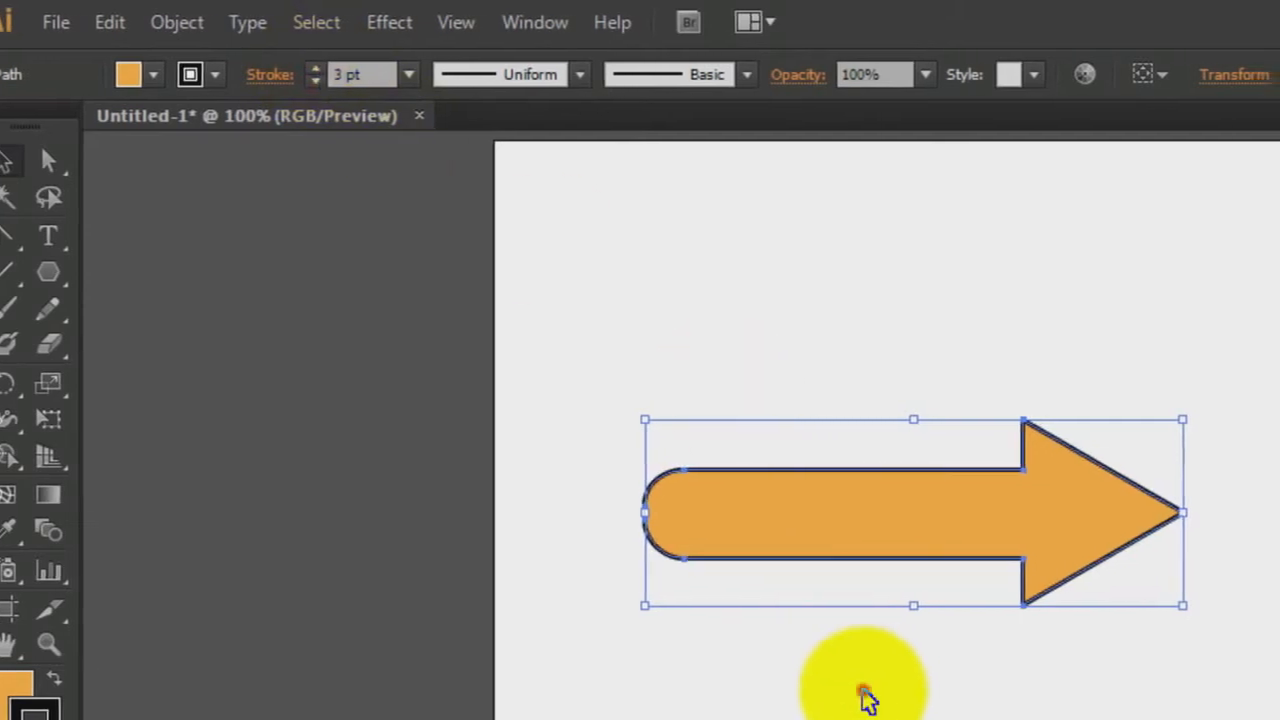
pyautogui.click(865, 697)
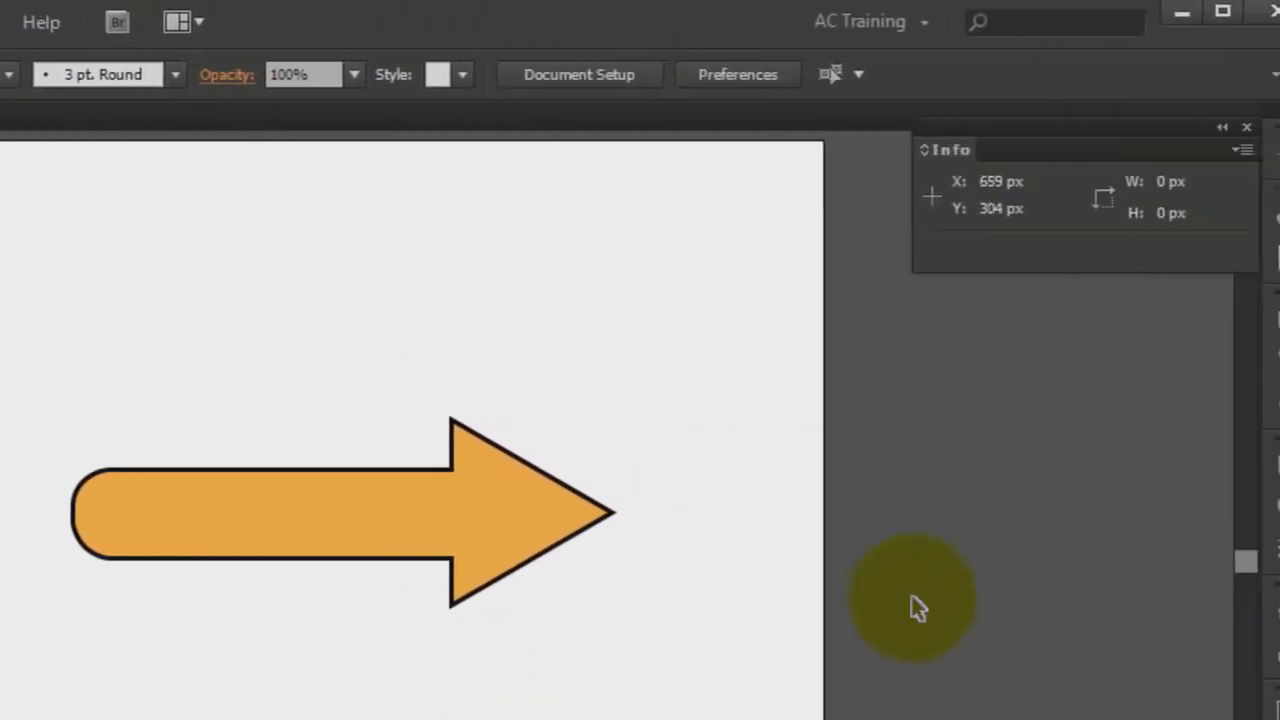
# Save the arrow as a new symbol named Arrow
pyautogui.click(1256, 415)
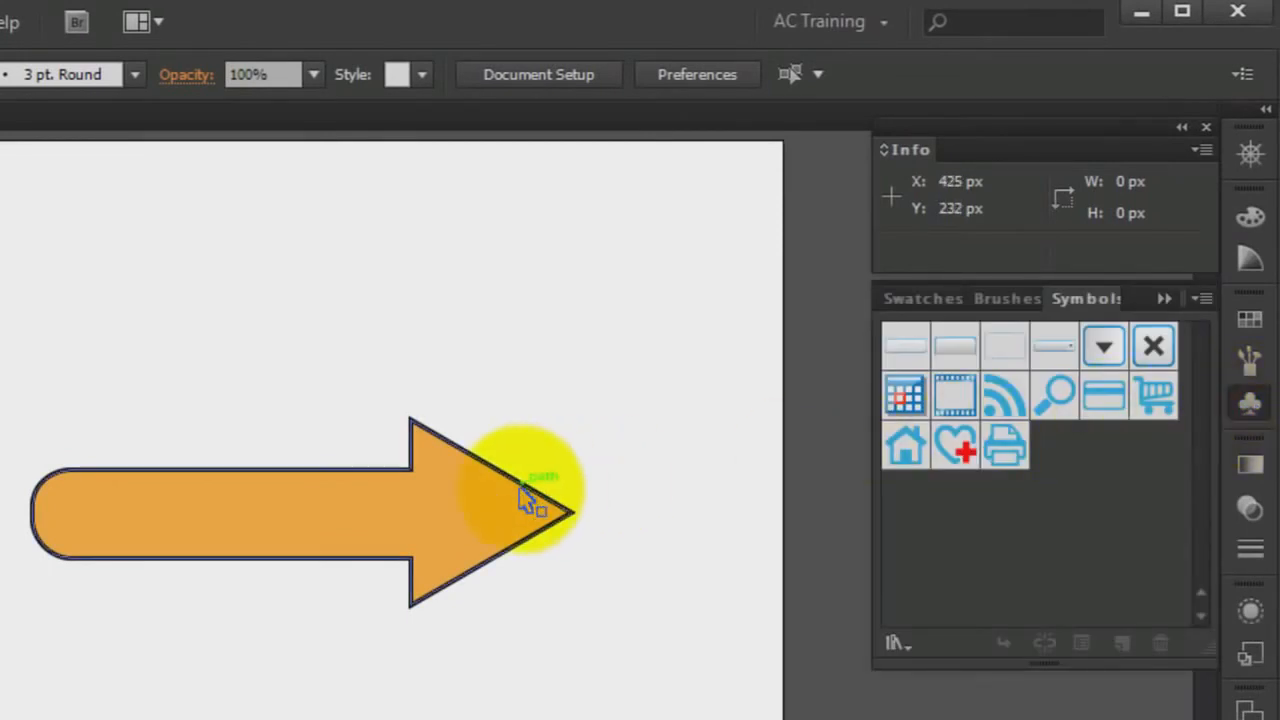
pyautogui.moveTo(519, 484); pyautogui.dragTo(964, 530)
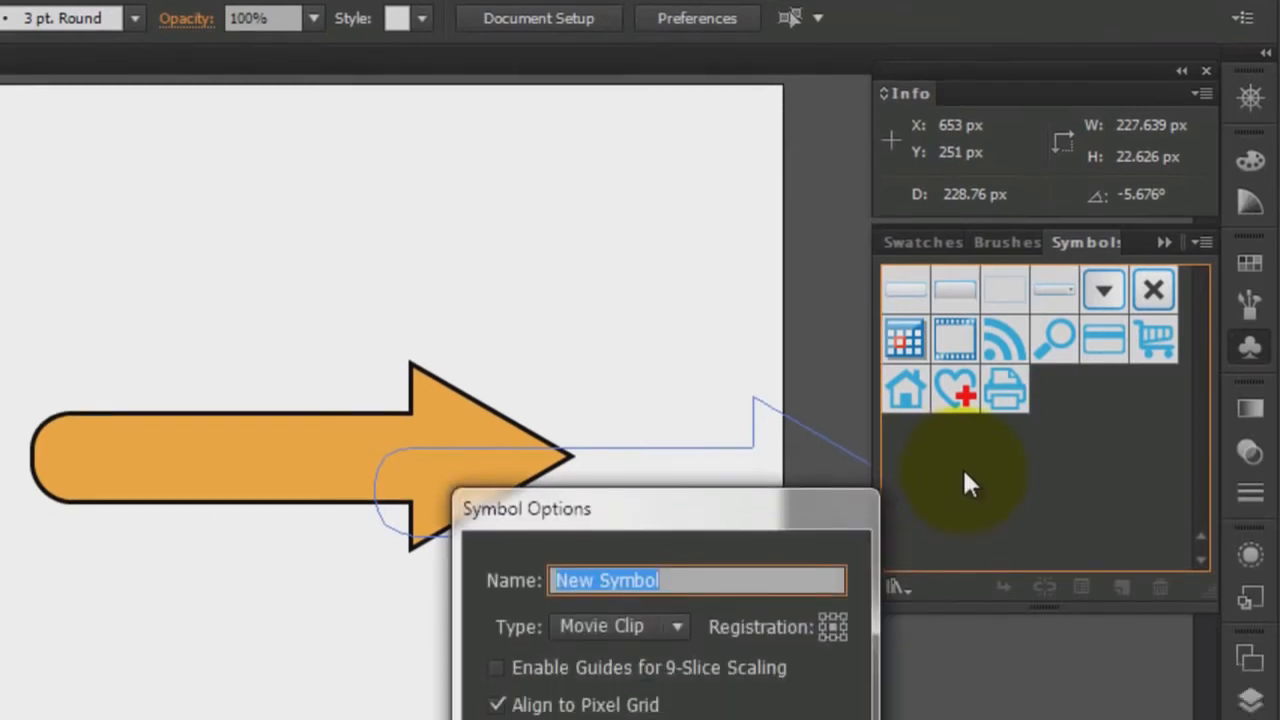
pyautogui.write('Arrow')
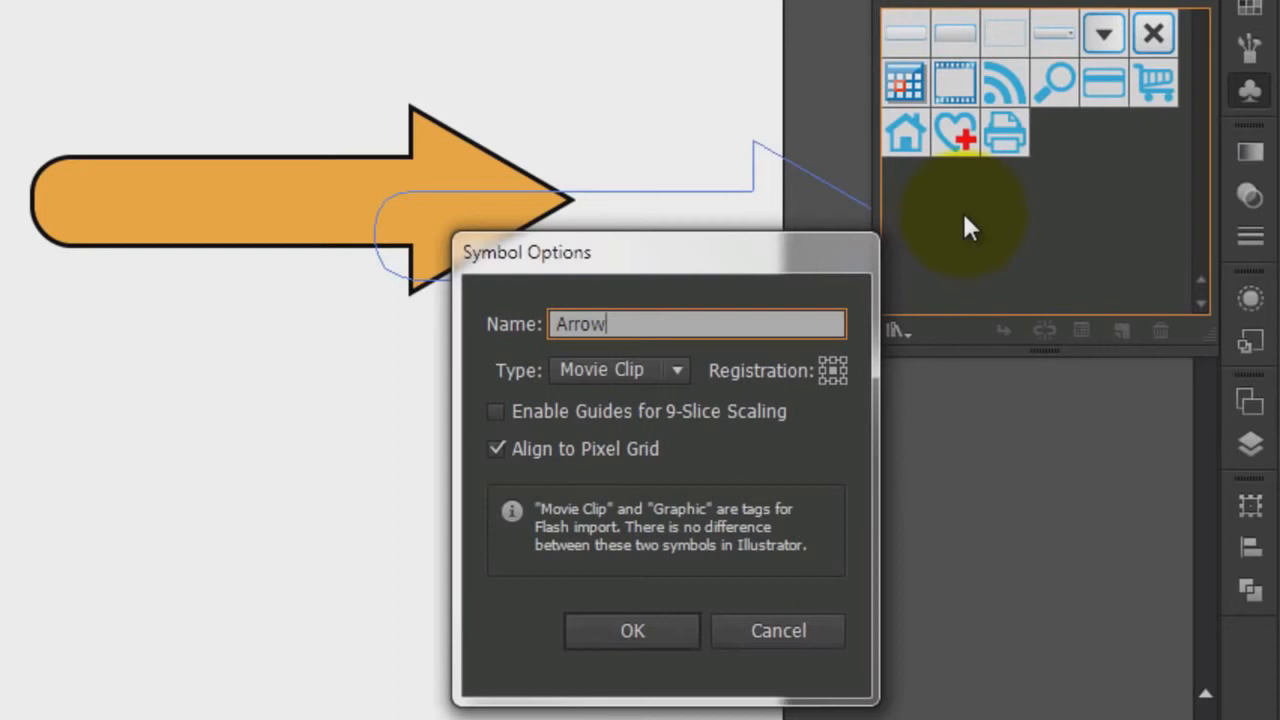
pyautogui.click(659, 630)
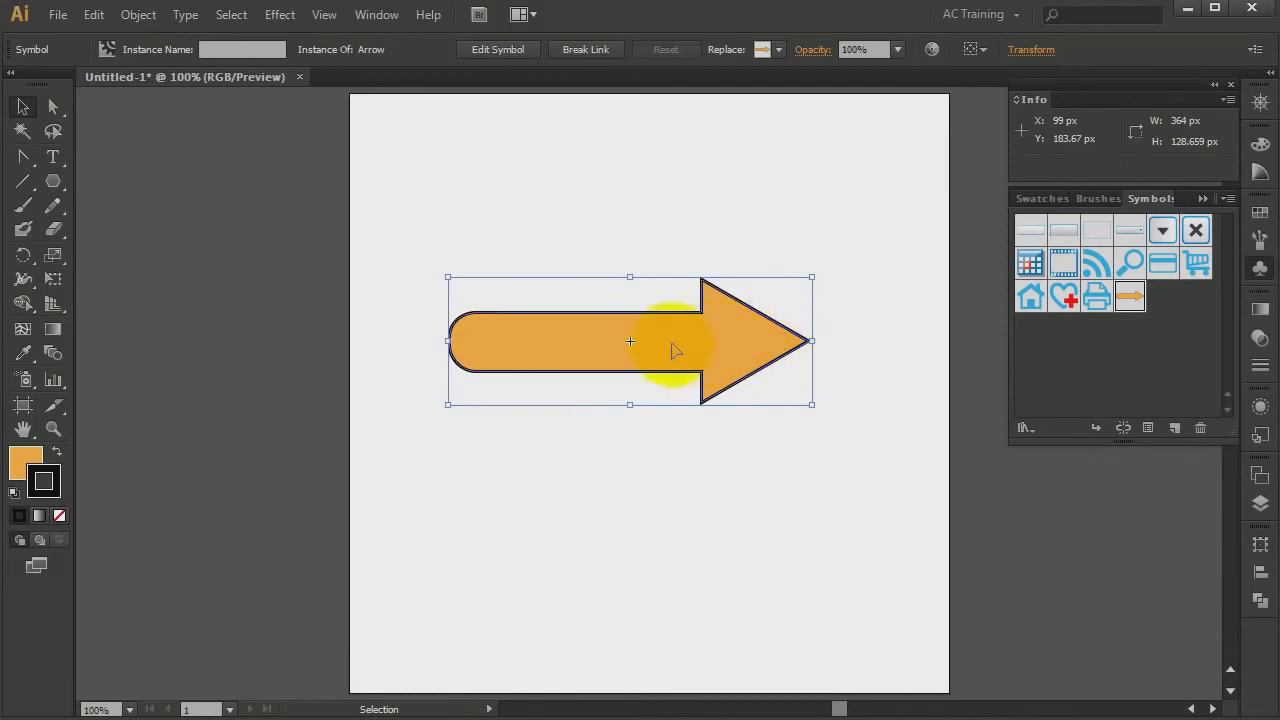
# Move the Arrow symbol instance to the upper-left of the artboard
pyautogui.moveTo(668, 348); pyautogui.dragTo(613, 193)
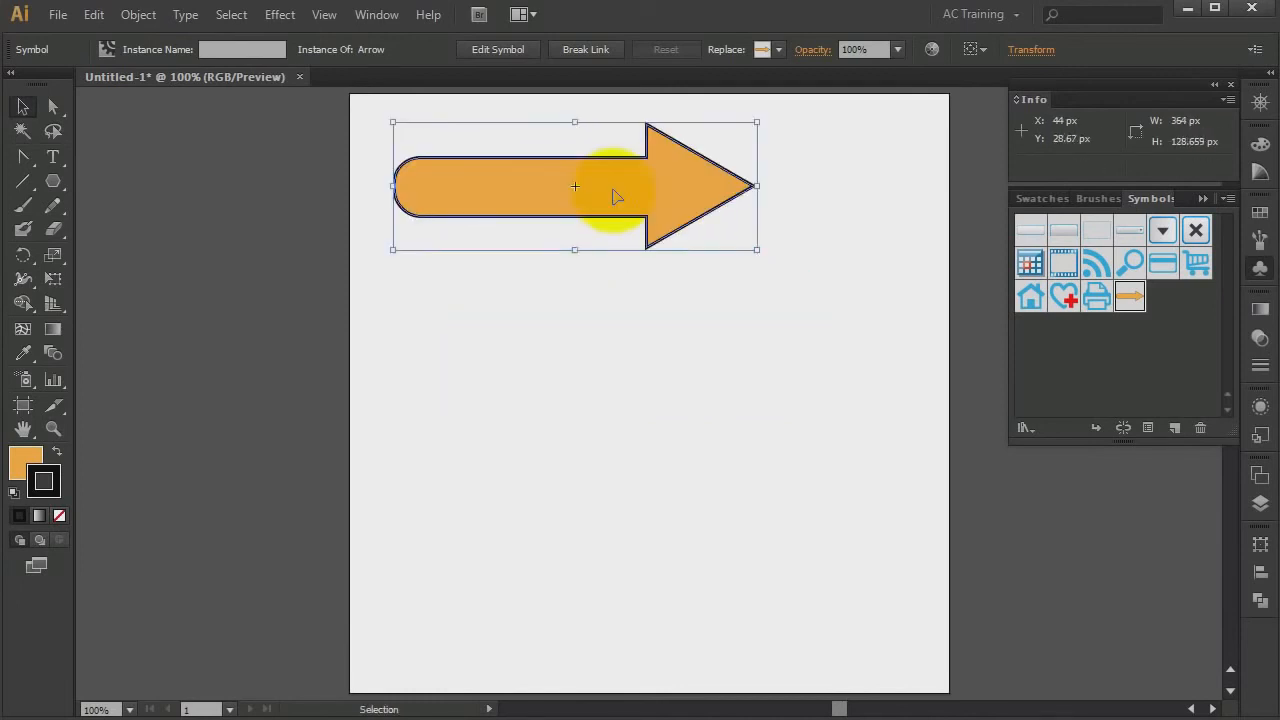
# Place a second Arrow instance below and narrow it from the left to about 192 px wide
pyautogui.moveTo(1131, 296); pyautogui.dragTo(616, 332)
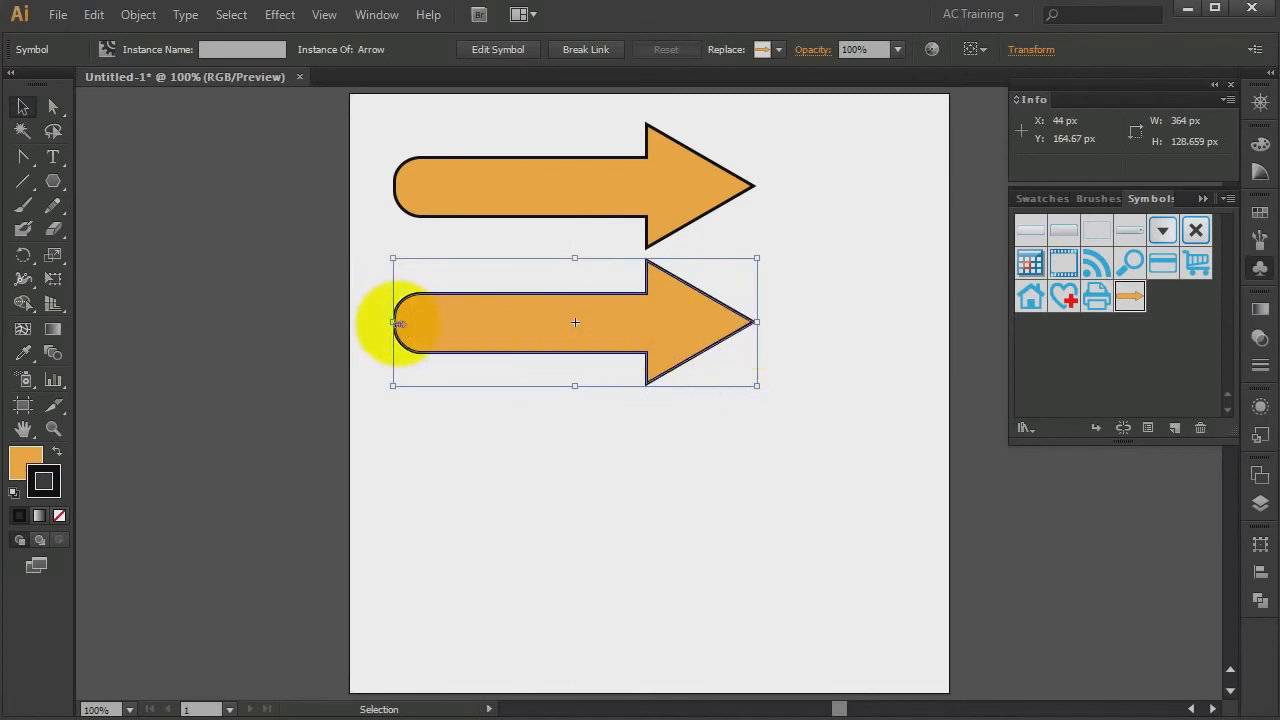
pyautogui.moveTo(391, 322); pyautogui.dragTo(564, 326)
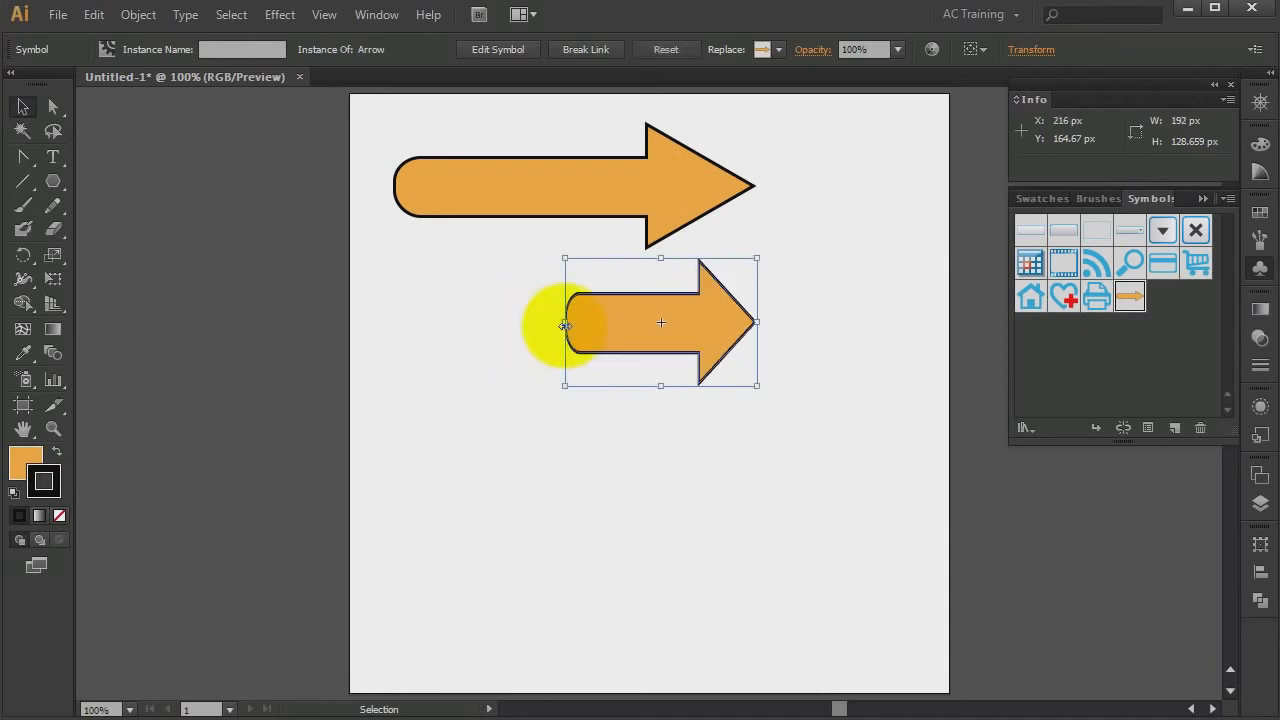
pyautogui.click(631, 466)
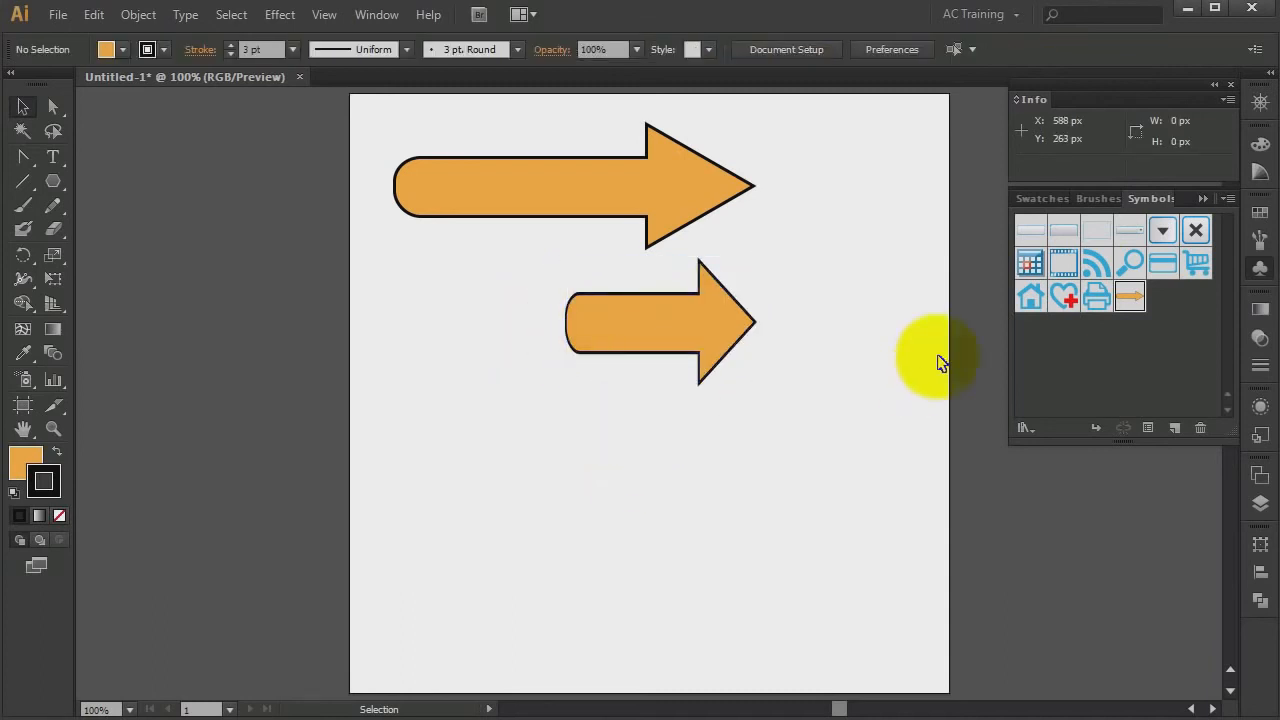
# Place a third Arrow instance and stretch it from both ends to about 570 px wide
pyautogui.moveTo(1129, 297); pyautogui.dragTo(658, 463)
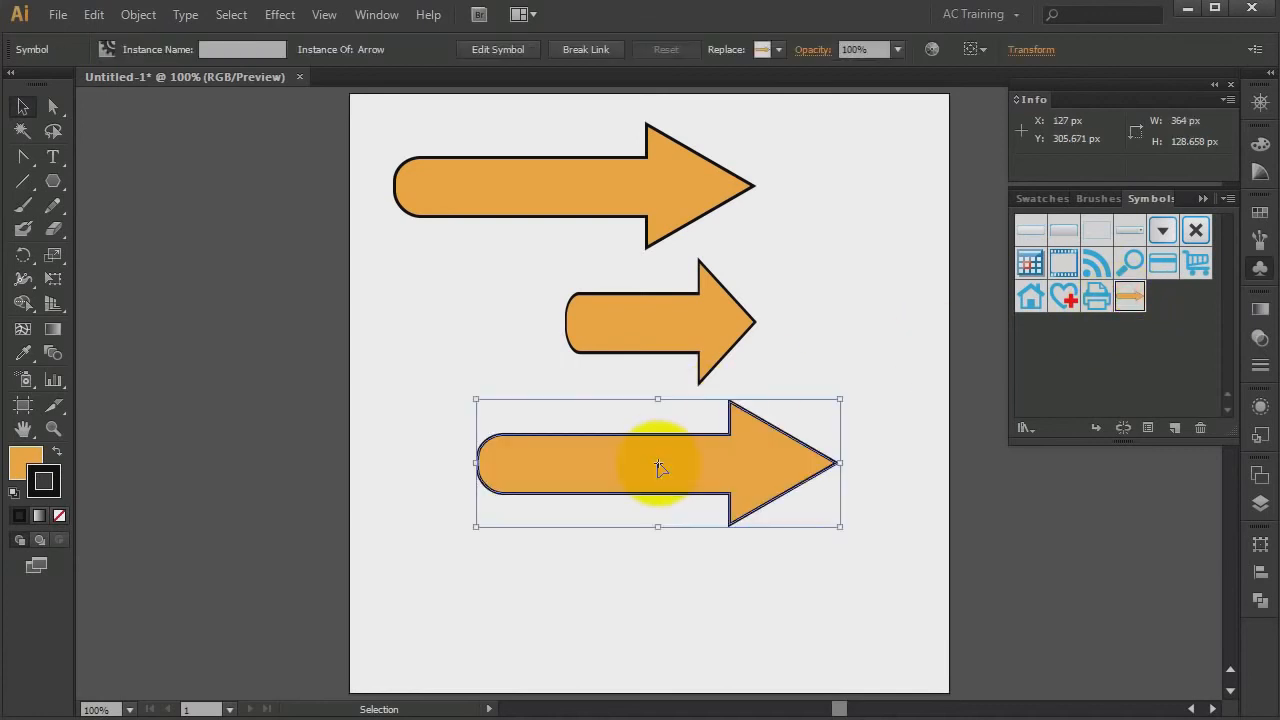
pyautogui.moveTo(840, 463); pyautogui.dragTo(936, 463)
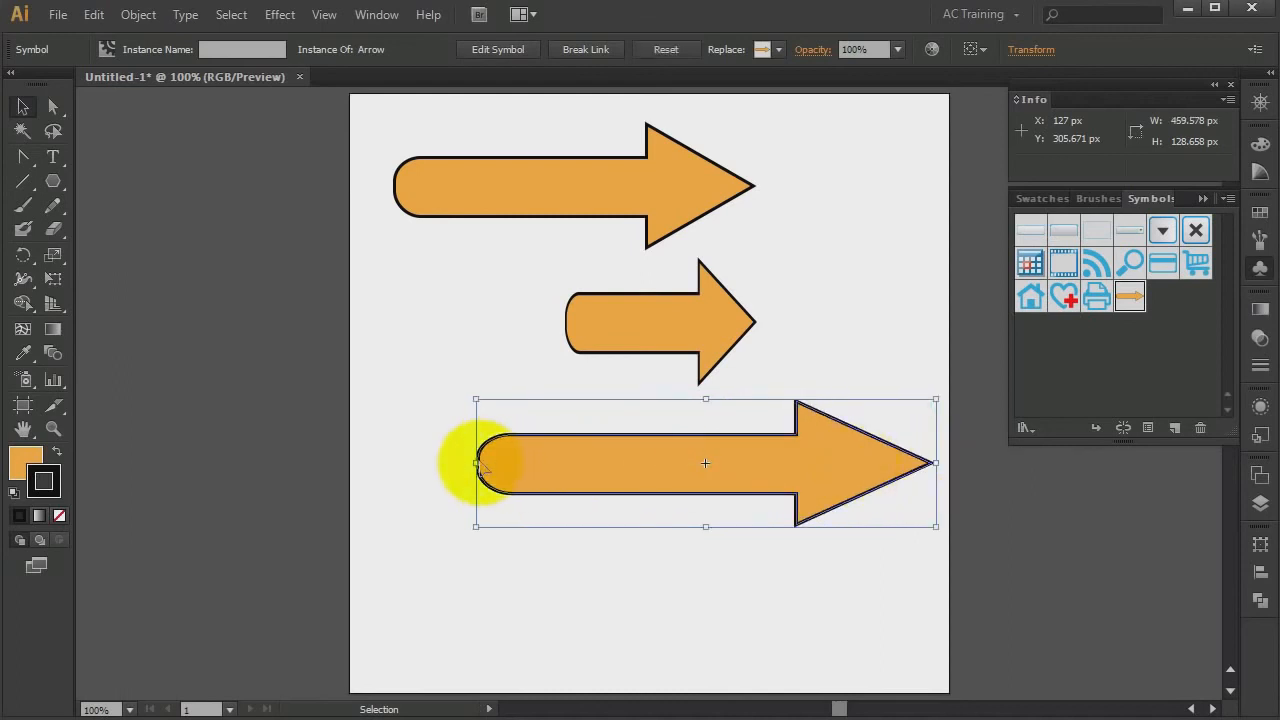
pyautogui.moveTo(476, 463); pyautogui.dragTo(366, 463)
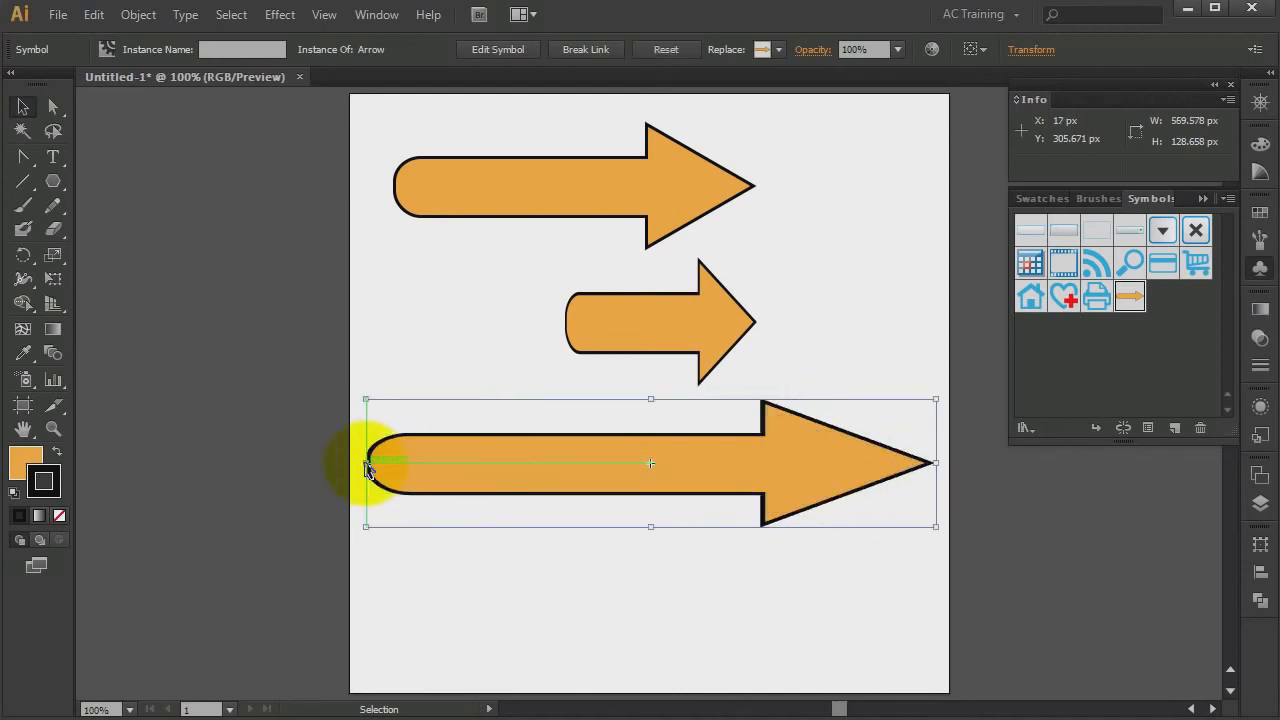
pyautogui.click(534, 595)
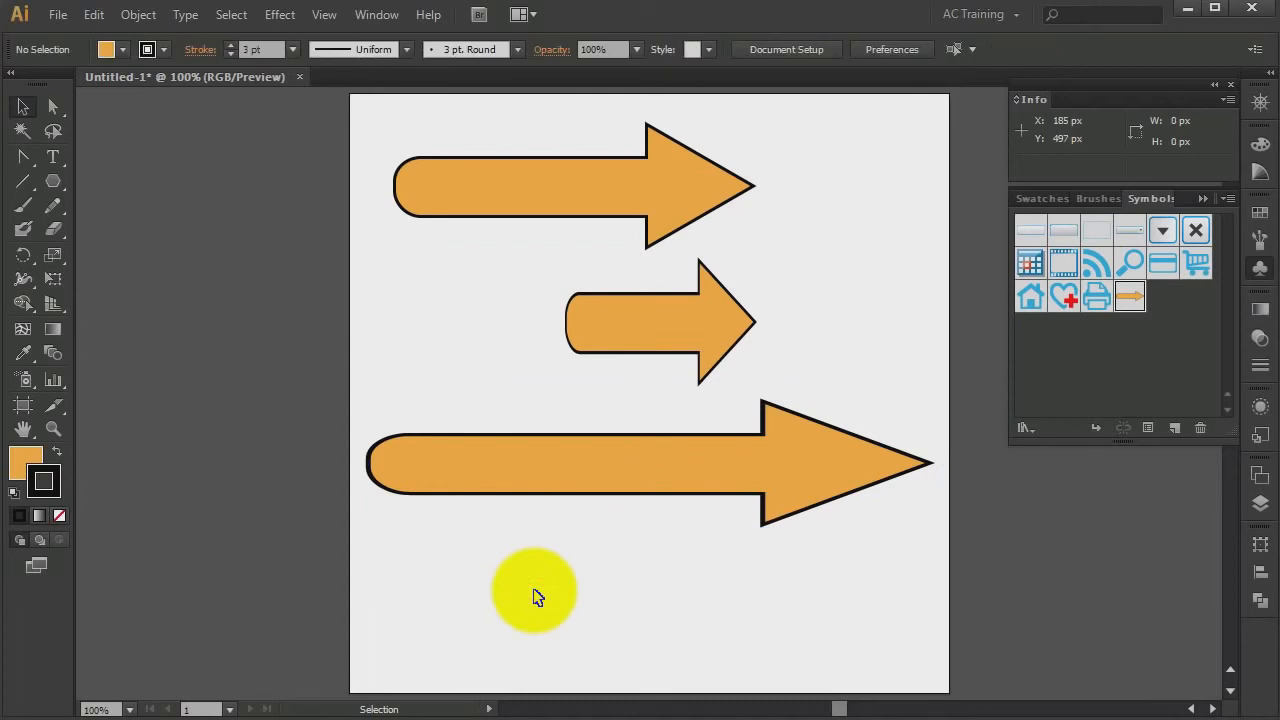
# Delete the two resized arrow instances
pyautogui.moveTo(750, 597); pyautogui.dragTo(614, 322)
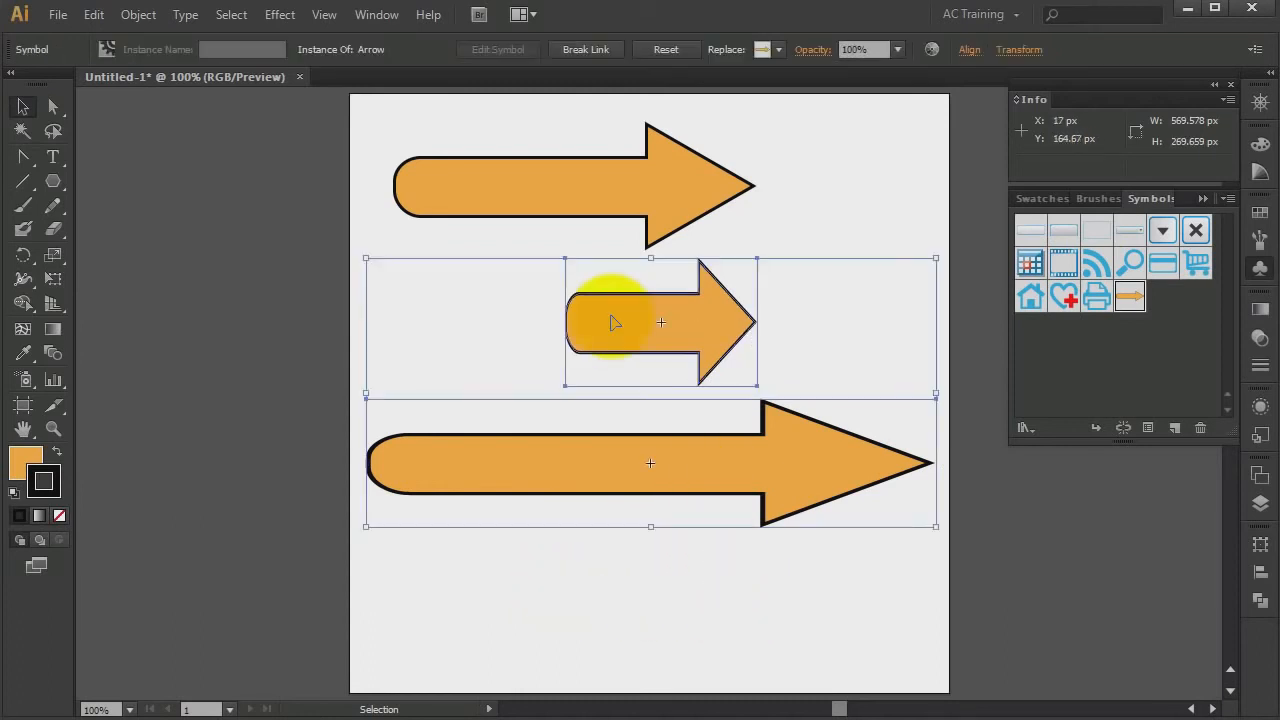
pyautogui.press('Delete')
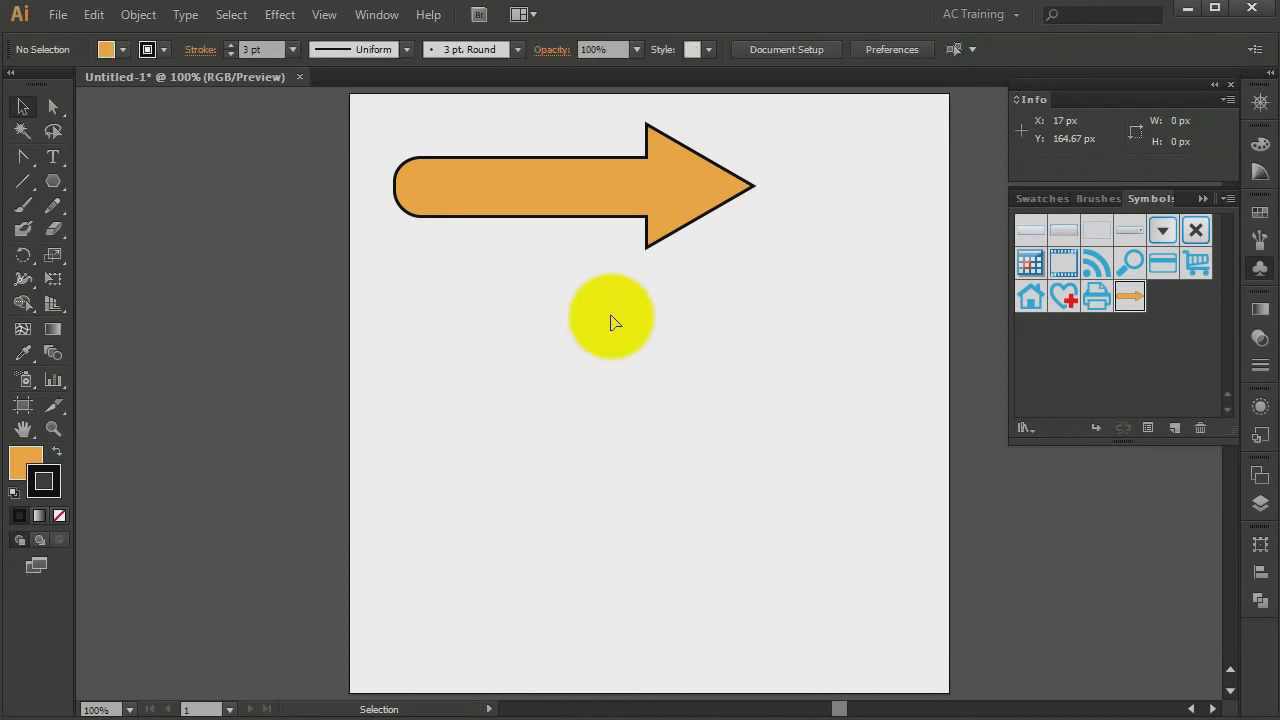
# Float the Symbols panel beside the artboard and enable guides for 9-slice scaling in the Arrow symbol's options
pyautogui.moveTo(1144, 199)
pyautogui.mouseDown()
pyautogui.moveTo(980, 205)
pyautogui.moveTo(850, 255)
pyautogui.moveTo(527, 296)
pyautogui.moveTo(497, 272)
pyautogui.mouseUp()
pyautogui.moveTo(617, 271); pyautogui.dragTo(248, 111)
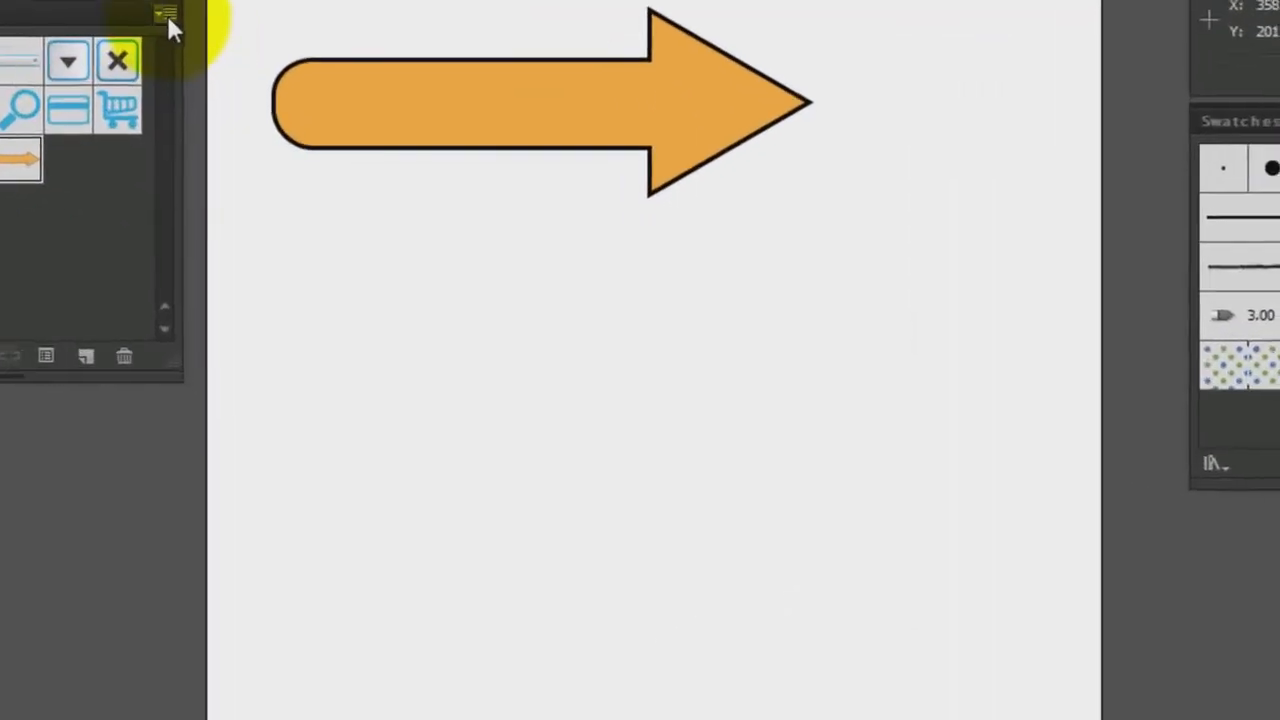
pyautogui.click(322, 126)
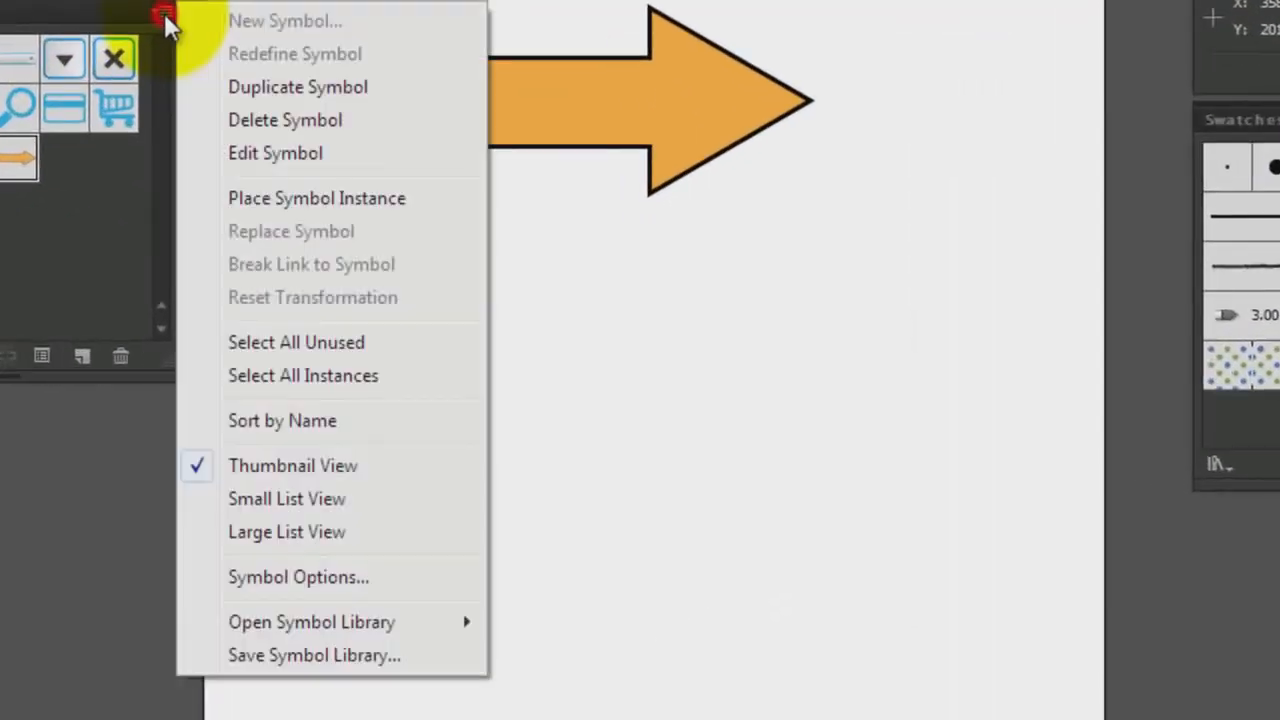
pyautogui.click(306, 580)
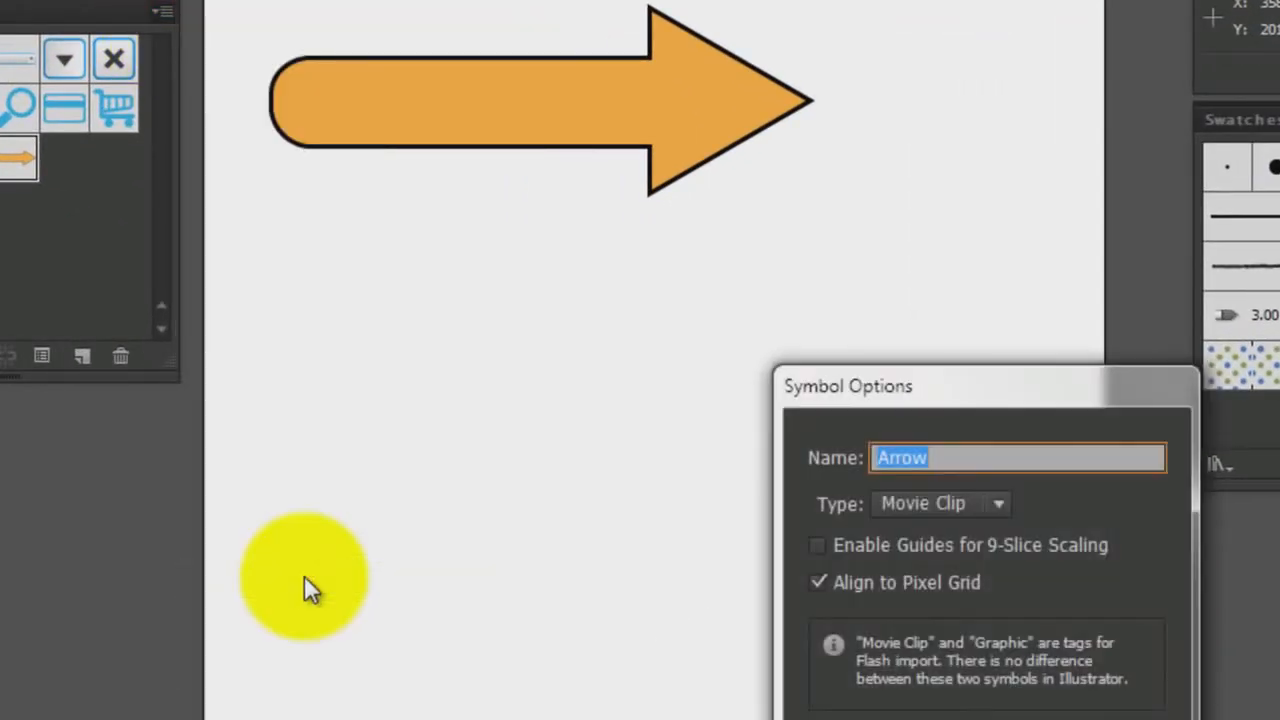
pyautogui.moveTo(988, 402); pyautogui.dragTo(605, 234)
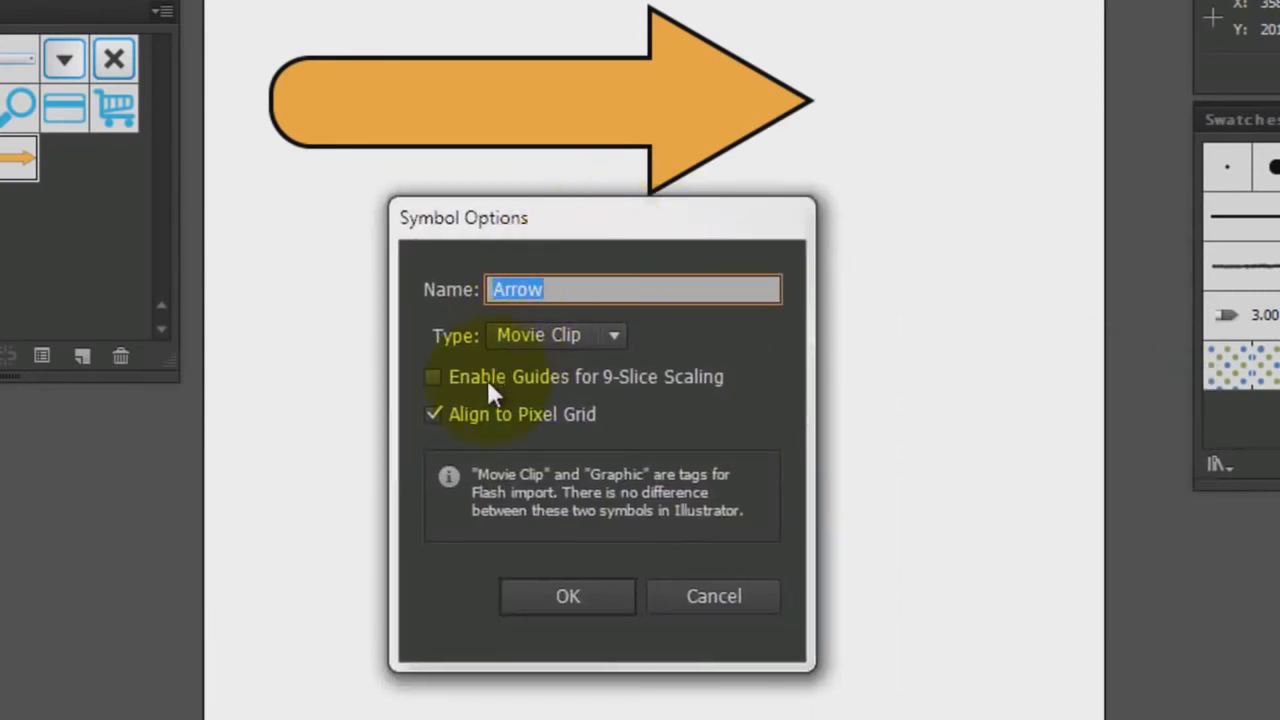
pyautogui.click(431, 376)
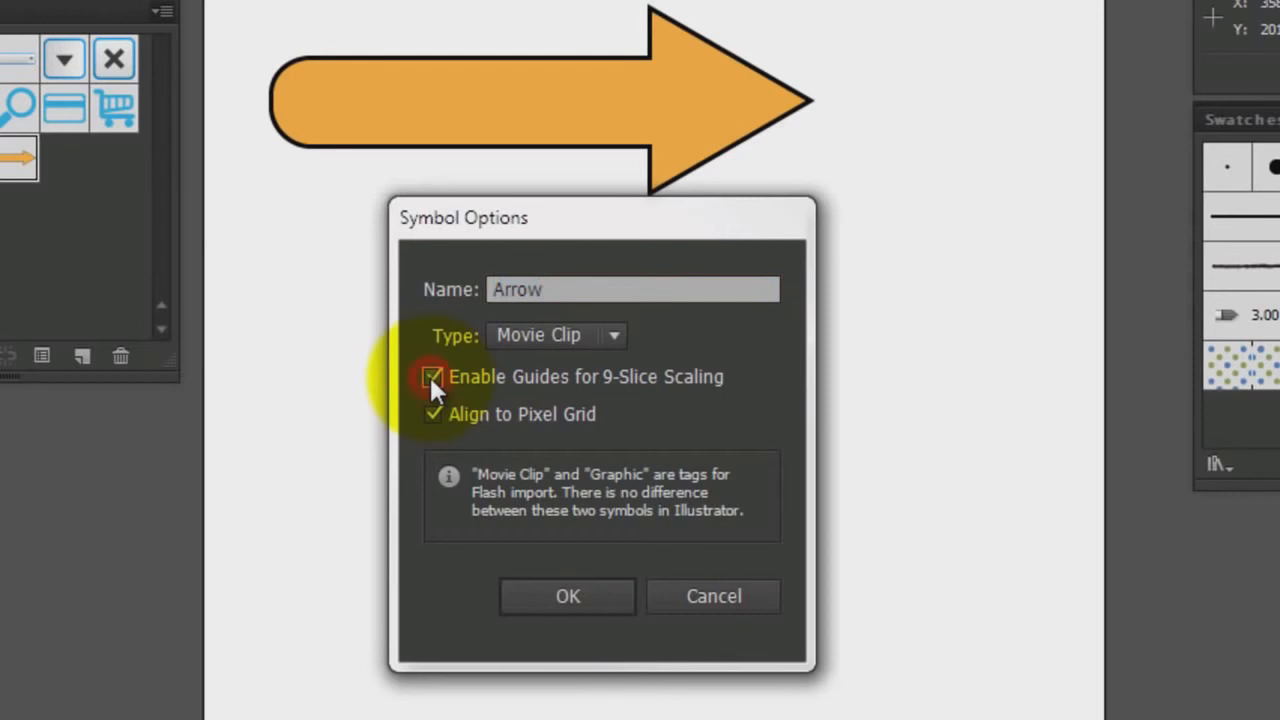
pyautogui.click(568, 597)
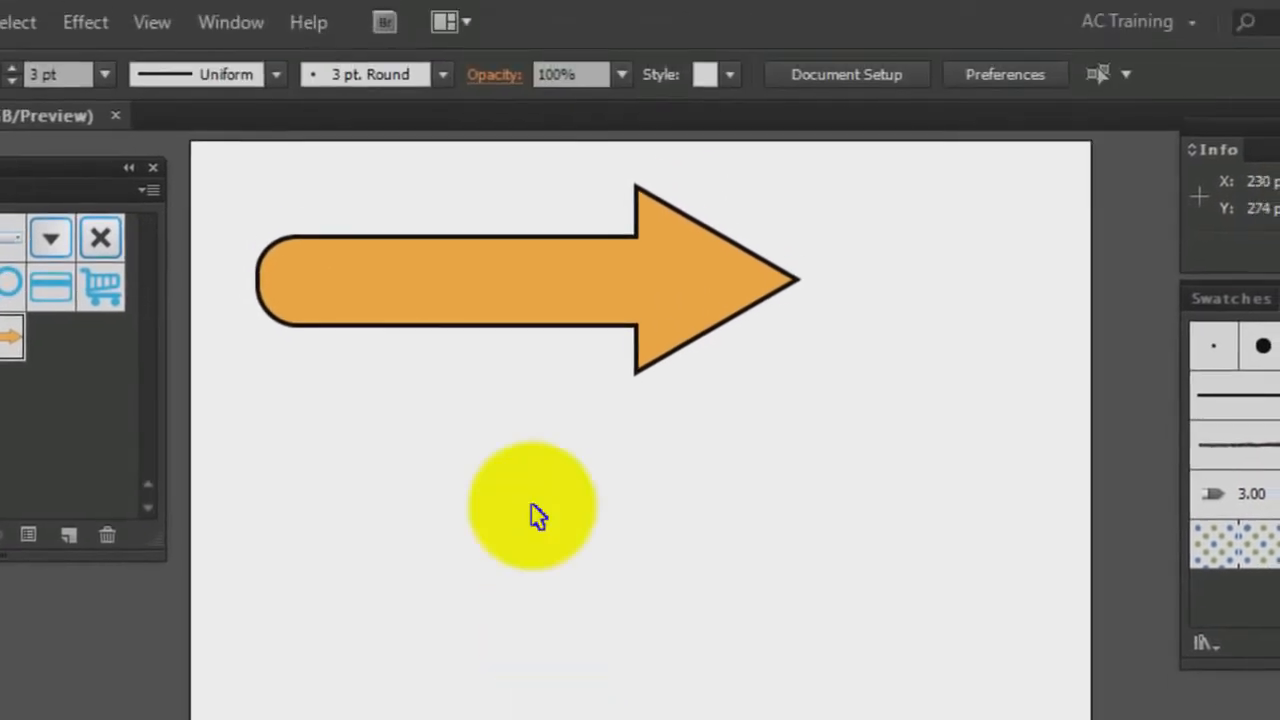
# Edit the Arrow symbol and move the vertical 9-slice guides to the triangle's base and the end of the rounded cap
pyautogui.click(531, 136)
pyautogui.doubleClick(518, 318)
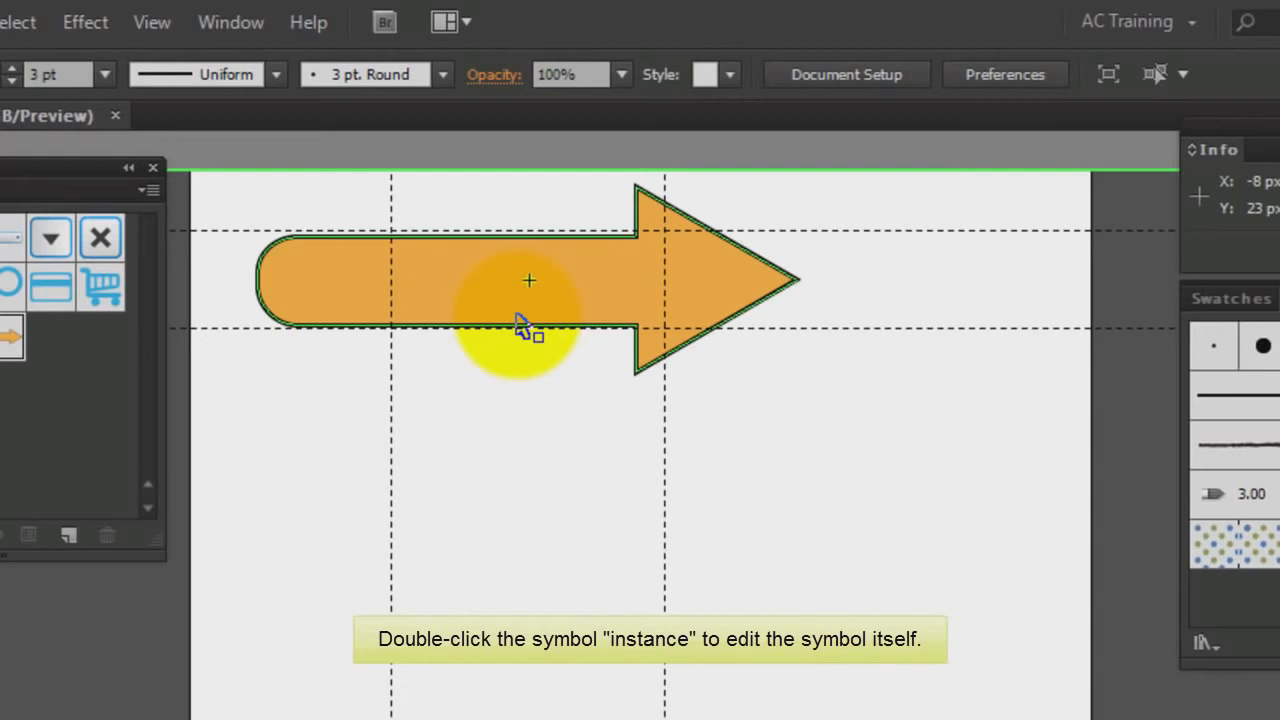
pyautogui.moveTo(666, 435); pyautogui.dragTo(629, 424)
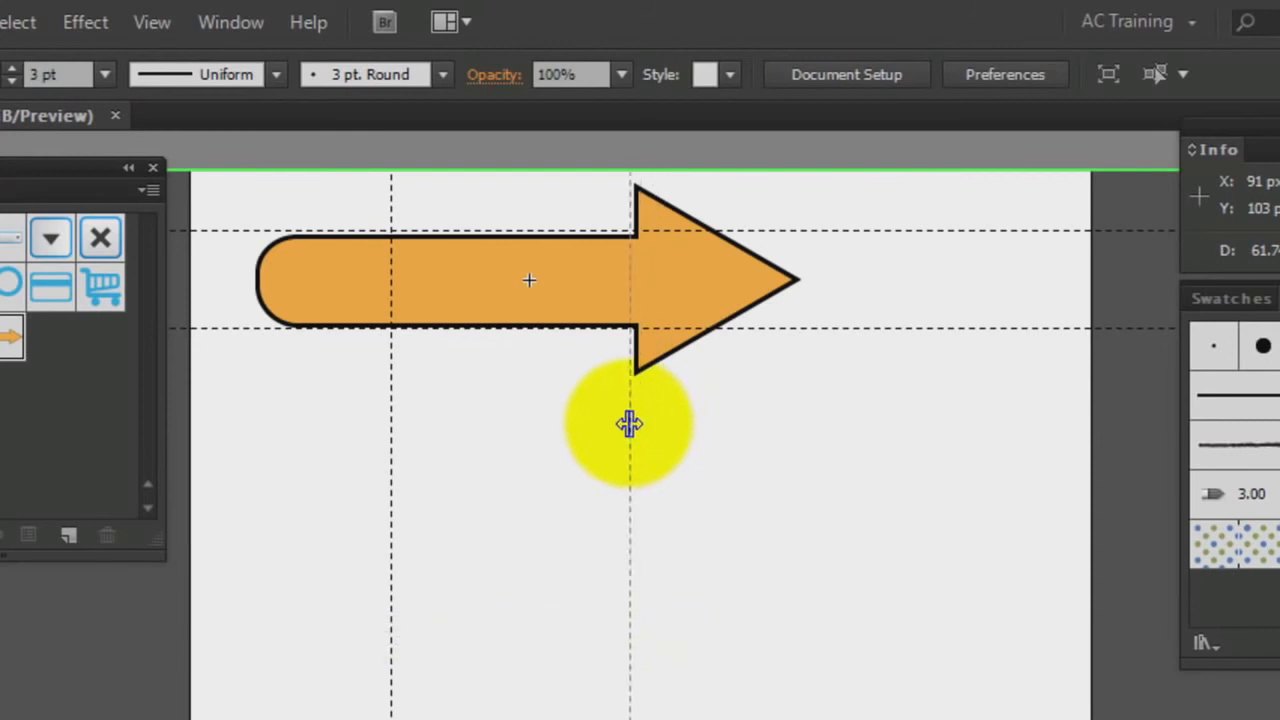
pyautogui.moveTo(390, 437); pyautogui.dragTo(309, 436)
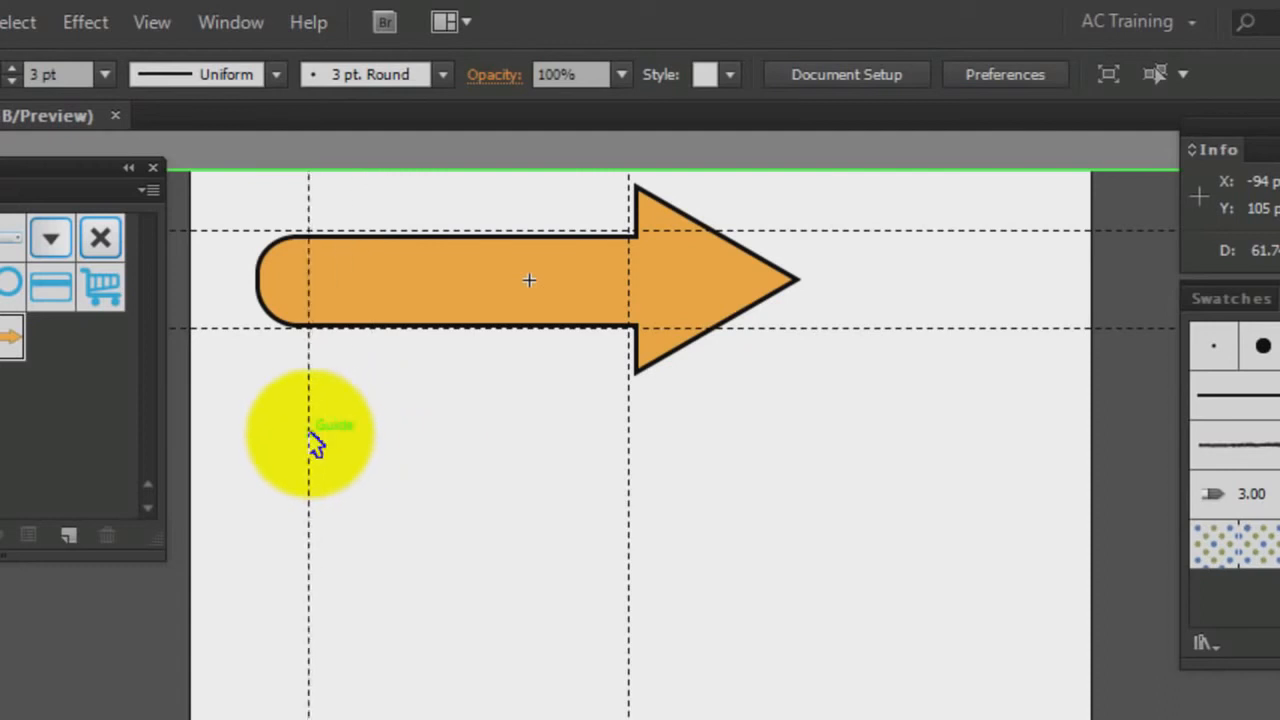
pyautogui.doubleClick(420, 437)
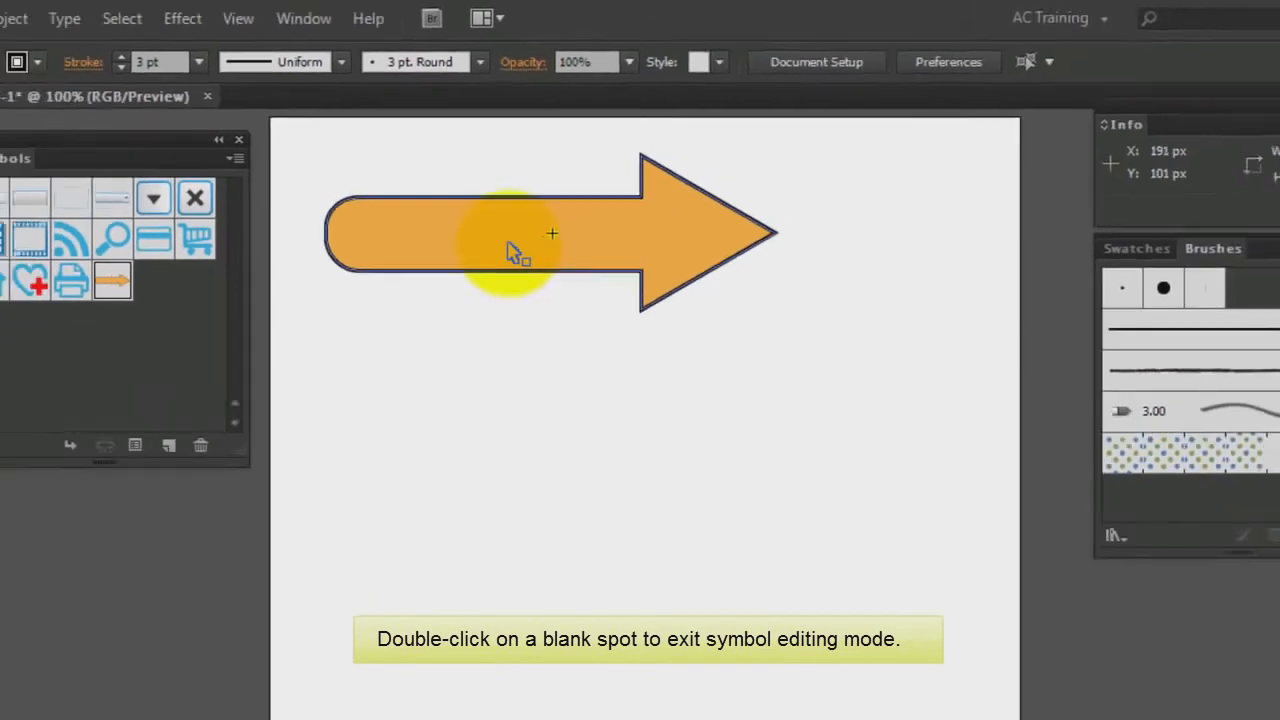
# Copy the arrow instance below and narrow it from the left to about 180 px wide
pyautogui.click(477, 293)
pyautogui.moveTo(541, 197); pyautogui.dragTo(537, 344)
pyautogui.moveTo(393, 329); pyautogui.dragTo(573, 336)
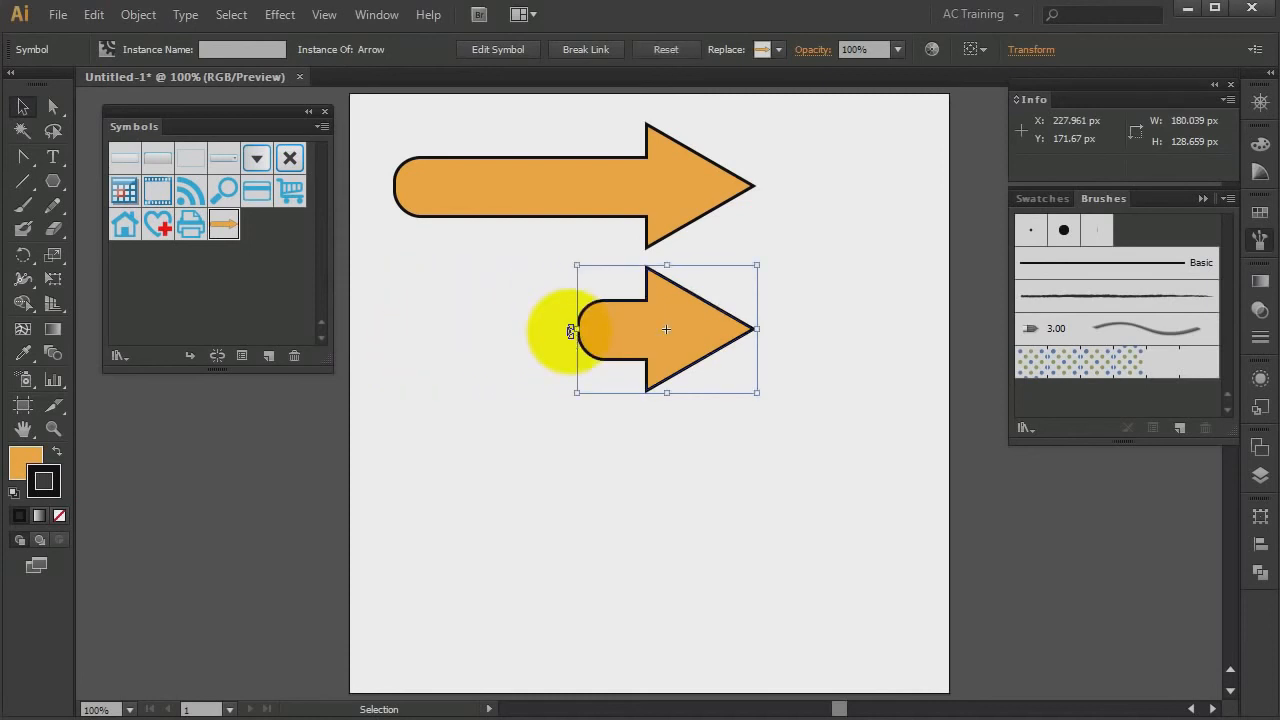
# Copy the narrowed arrow further down and stretch it from both ends to about 570 px wide
pyautogui.moveTo(667, 333); pyautogui.dragTo(665, 475)
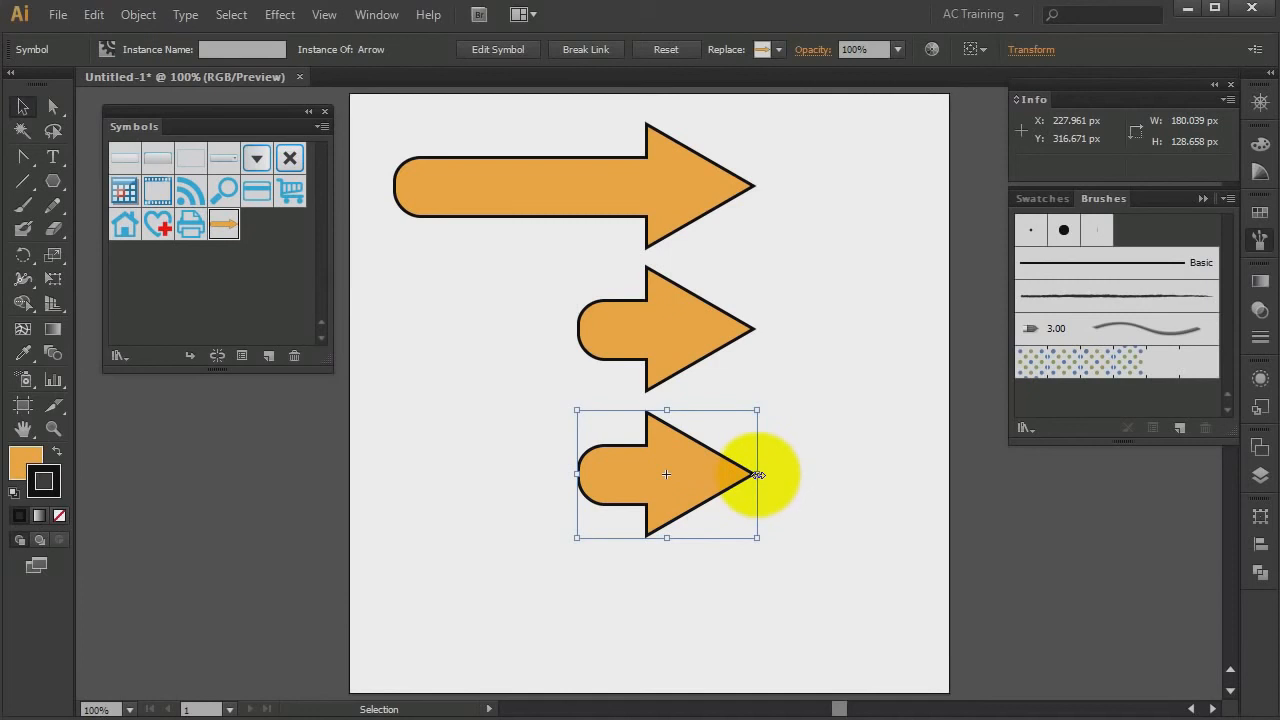
pyautogui.moveTo(757, 474); pyautogui.dragTo(938, 470)
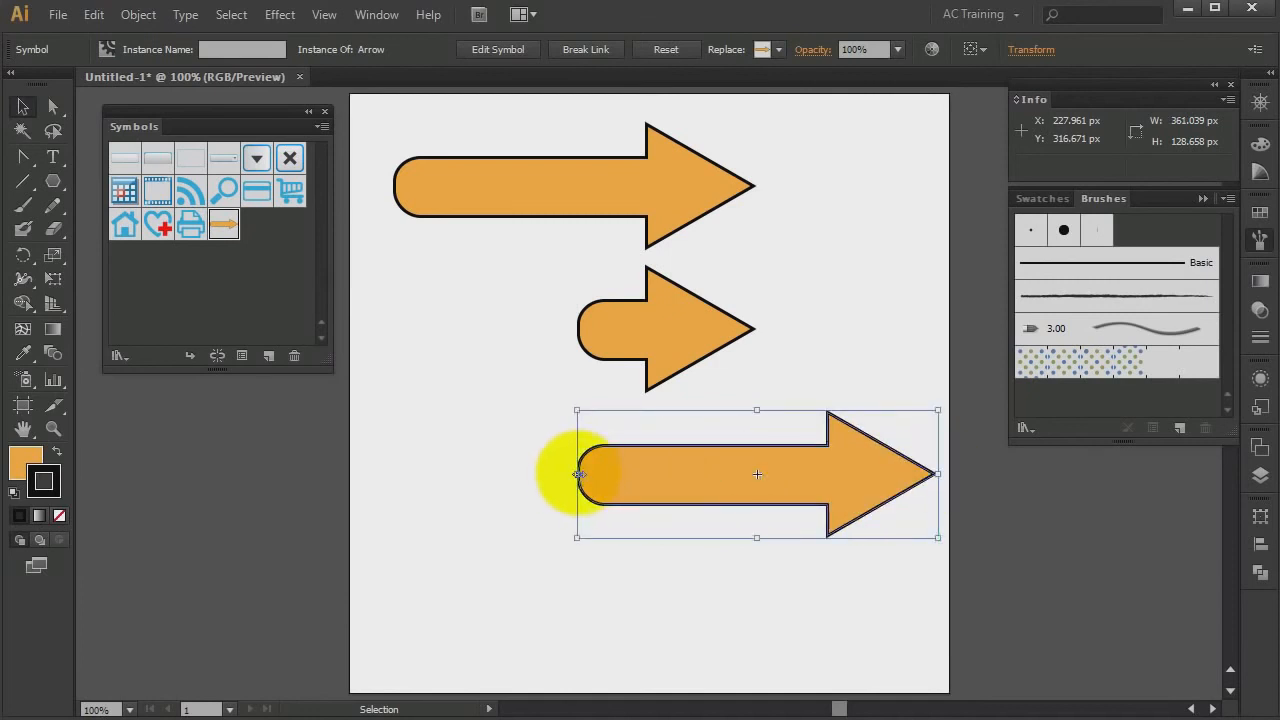
pyautogui.moveTo(578, 474); pyautogui.dragTo(366, 476)
pyautogui.click(601, 598)
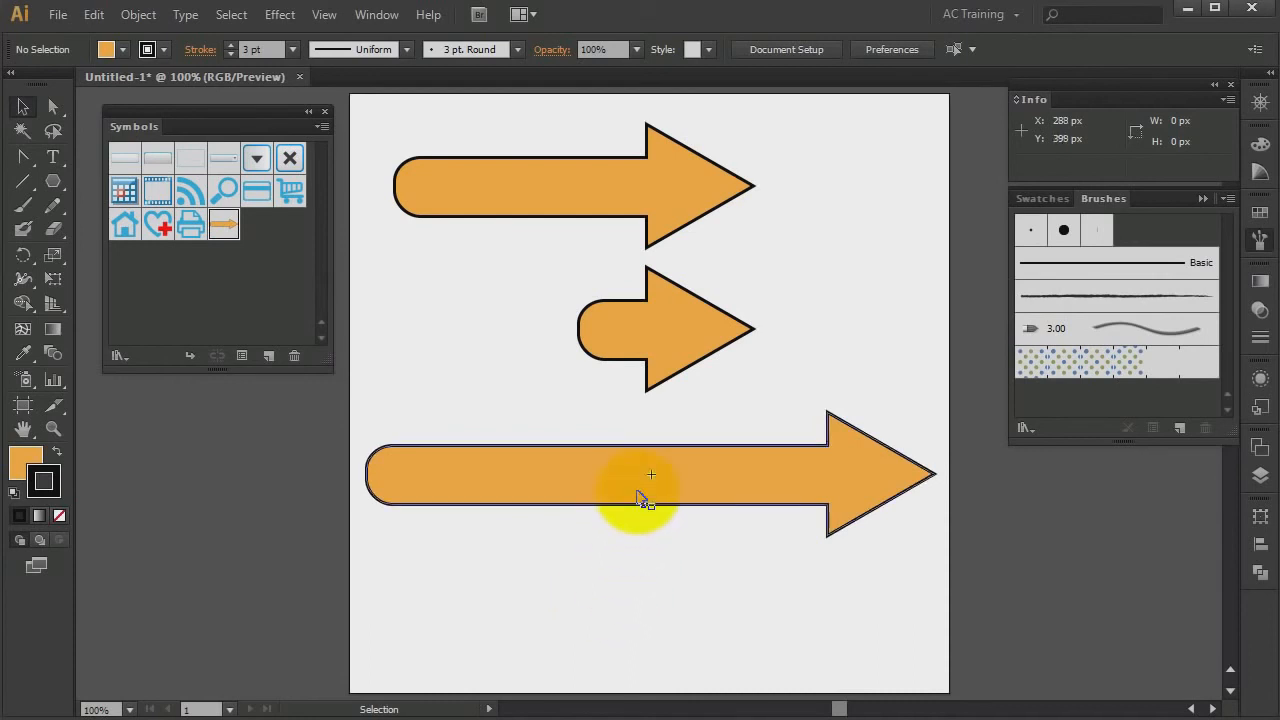
# Delete the two resized arrow copies
pyautogui.moveTo(737, 557); pyautogui.dragTo(656, 342)
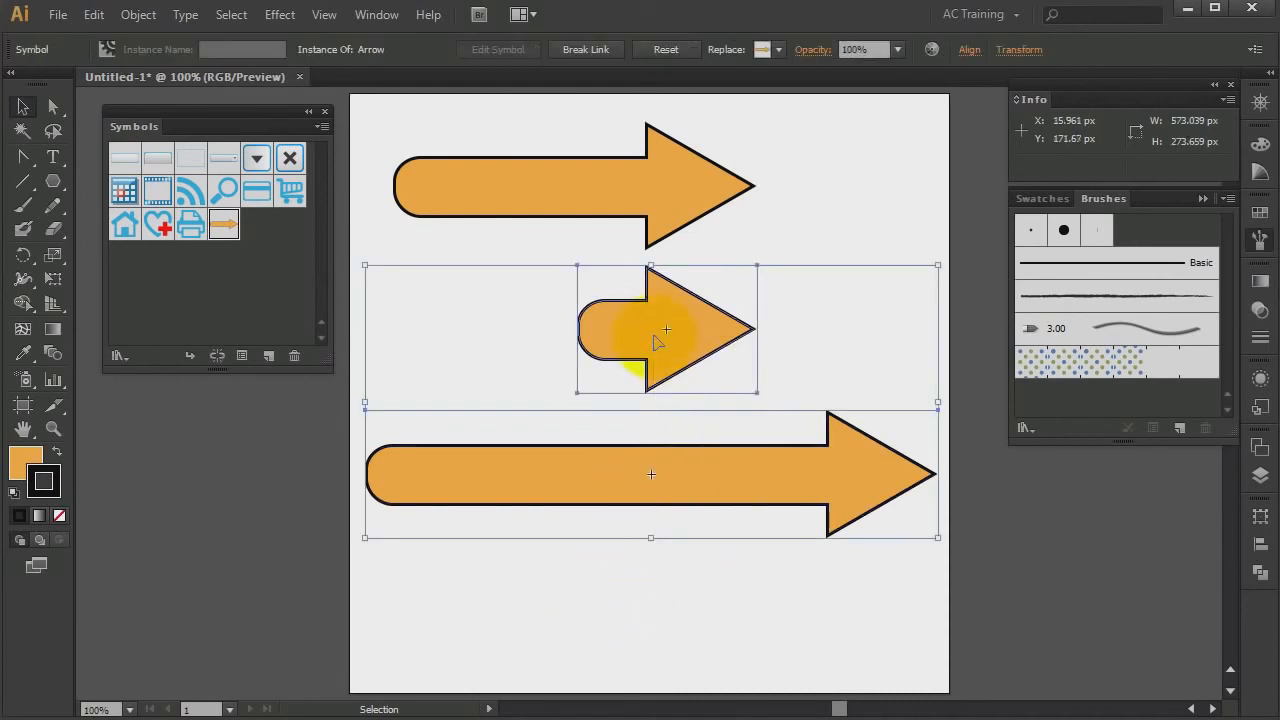
pyautogui.press('Delete')
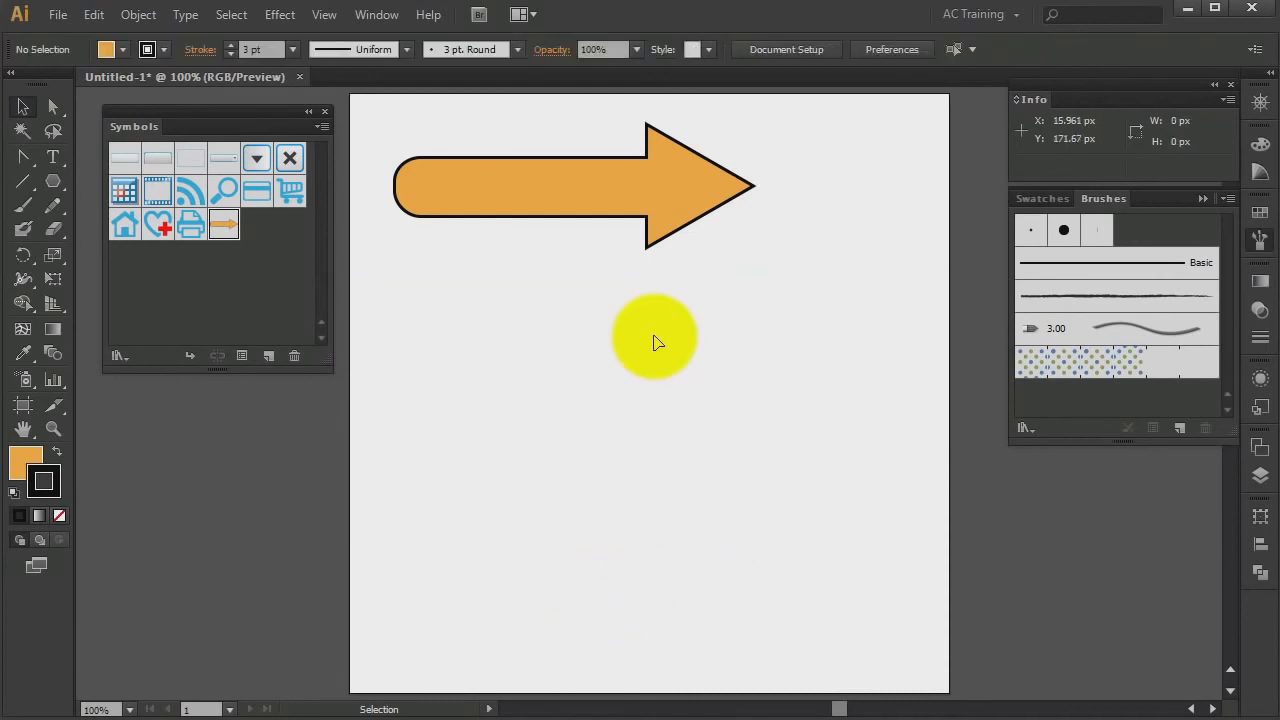
# Stretch the arrow instance vertically to about 330 px tall
pyautogui.click(608, 198)
pyautogui.moveTo(576, 250); pyautogui.dragTo(577, 454)
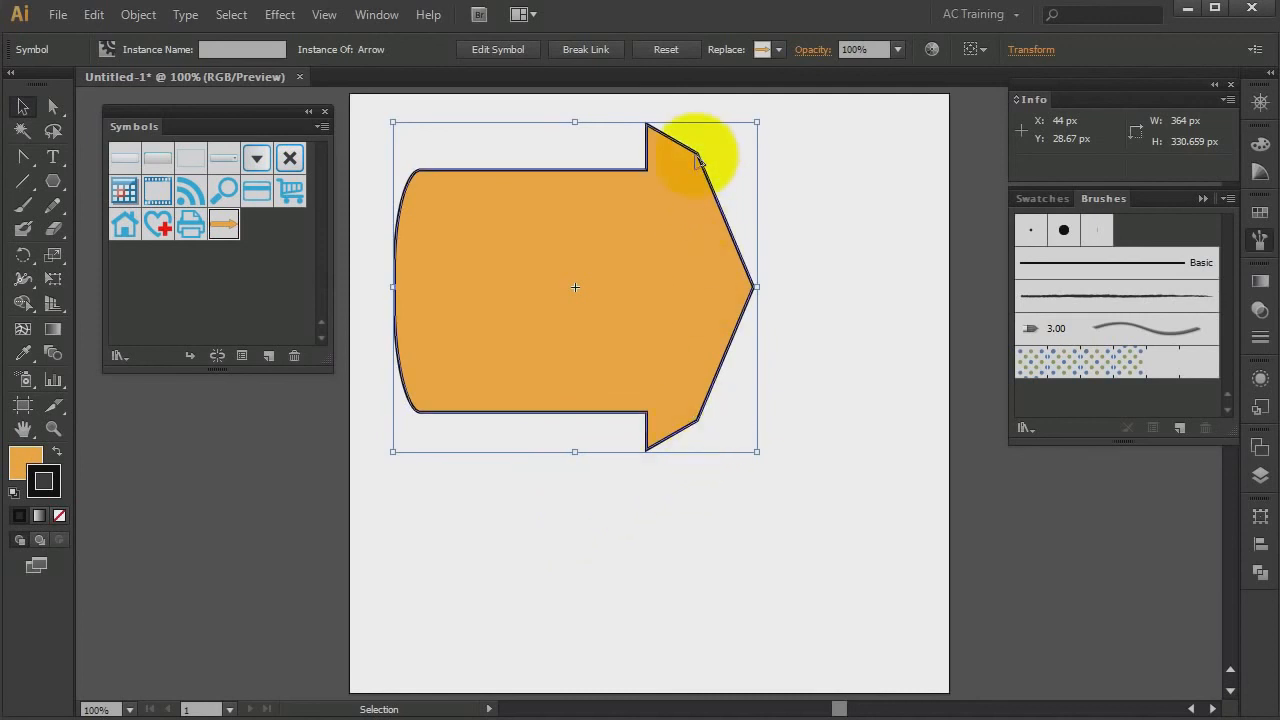
# Edit the Arrow symbol and move the horizontal 9-slice guides to the triangle's top and bottom corners
pyautogui.doubleClick(687, 268)
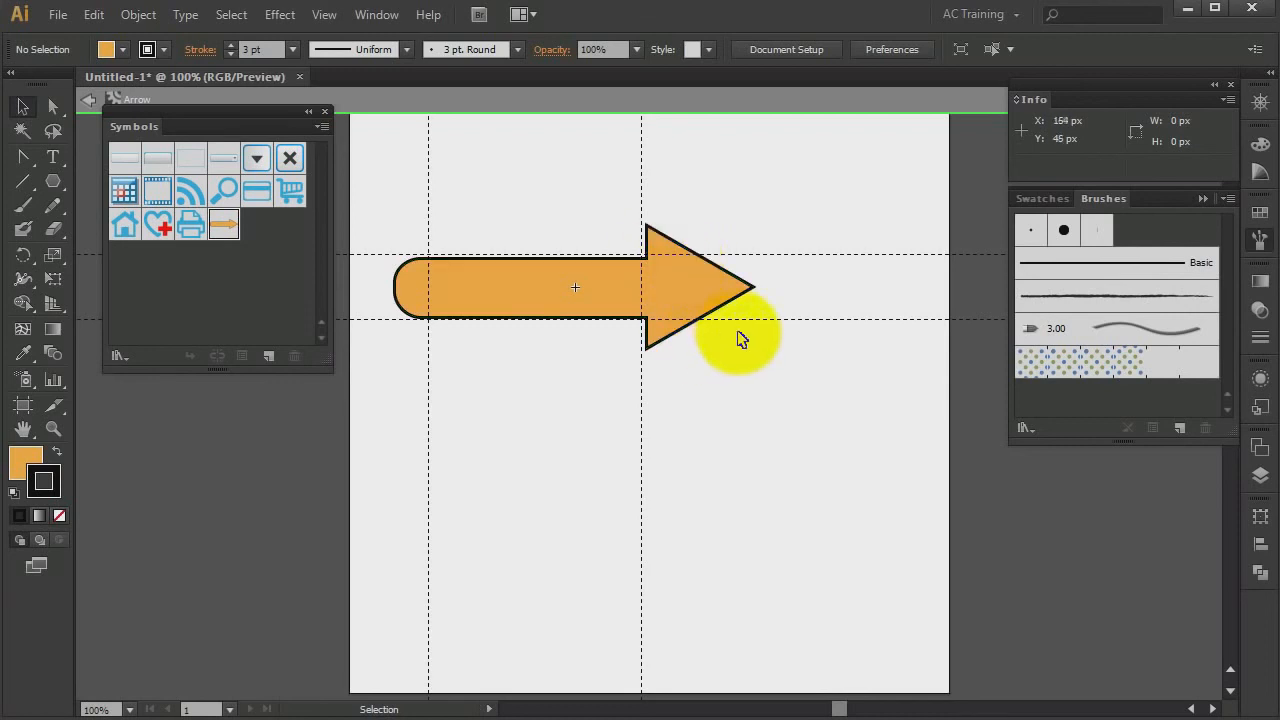
pyautogui.moveTo(751, 319); pyautogui.dragTo(750, 349)
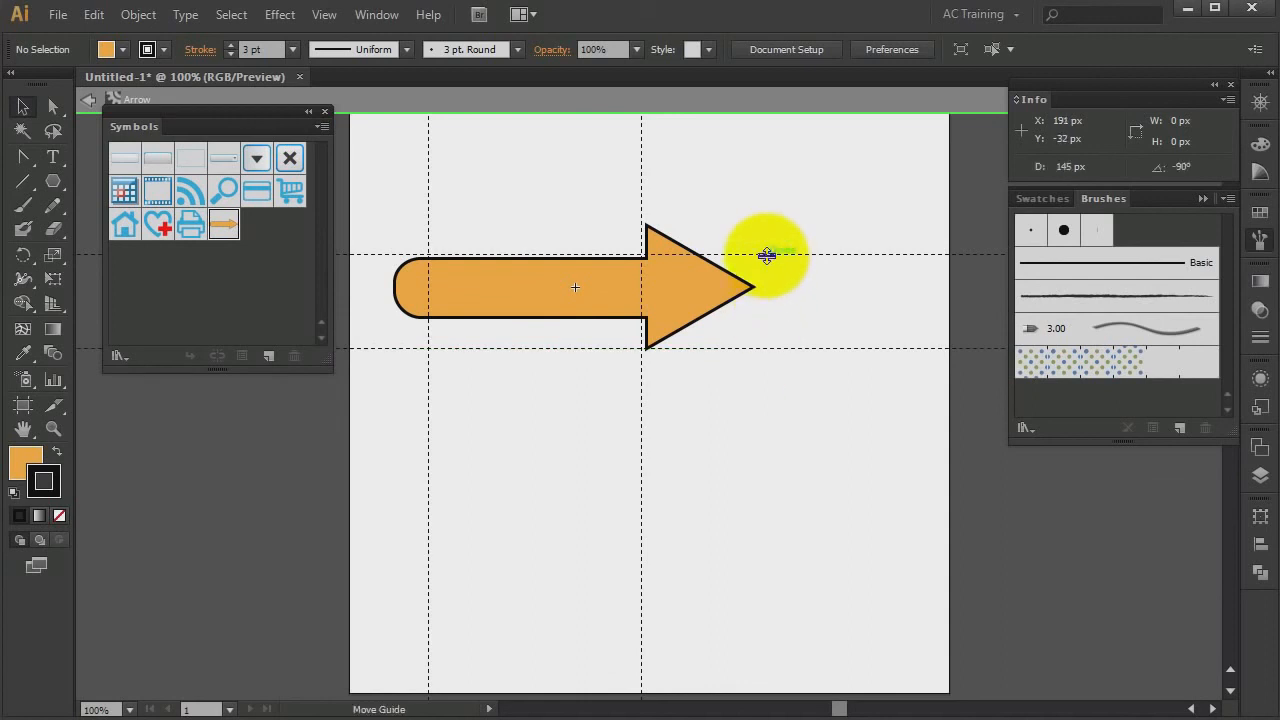
pyautogui.moveTo(766, 254); pyautogui.dragTo(768, 224)
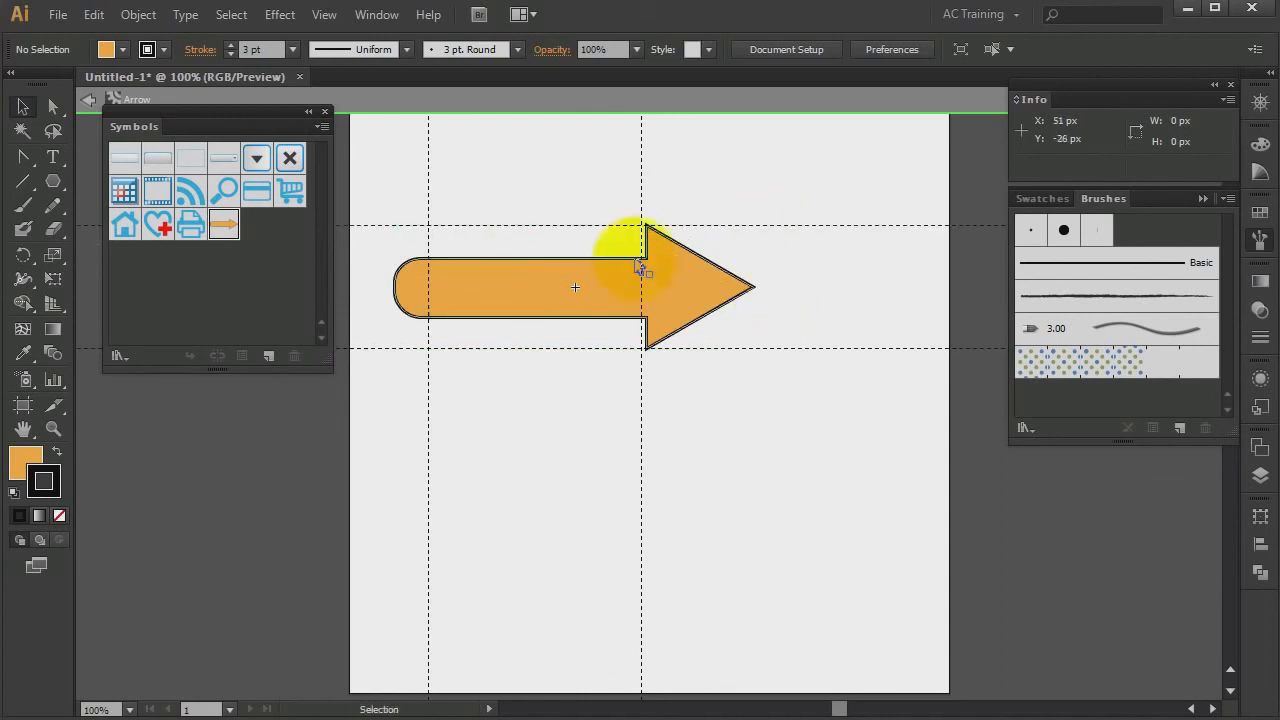
pyautogui.doubleClick(533, 388)
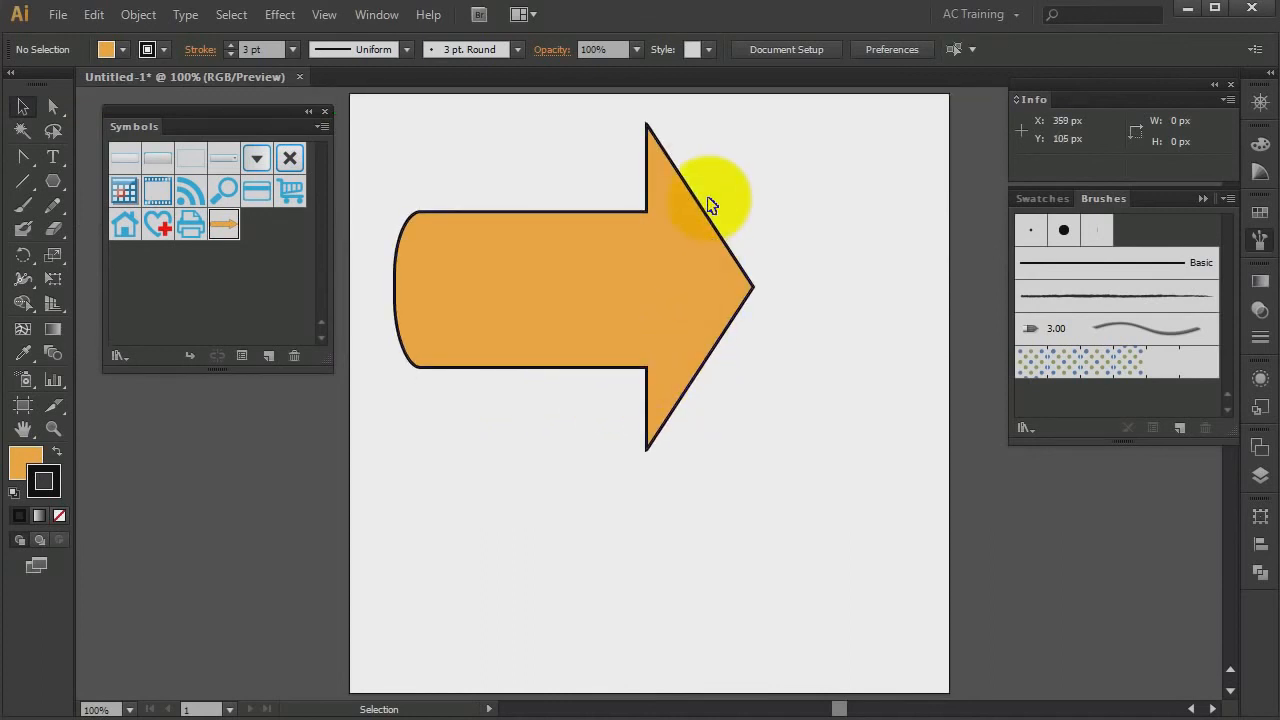
# Reduce the arrow instance's height to about 70 px
pyautogui.click(651, 254)
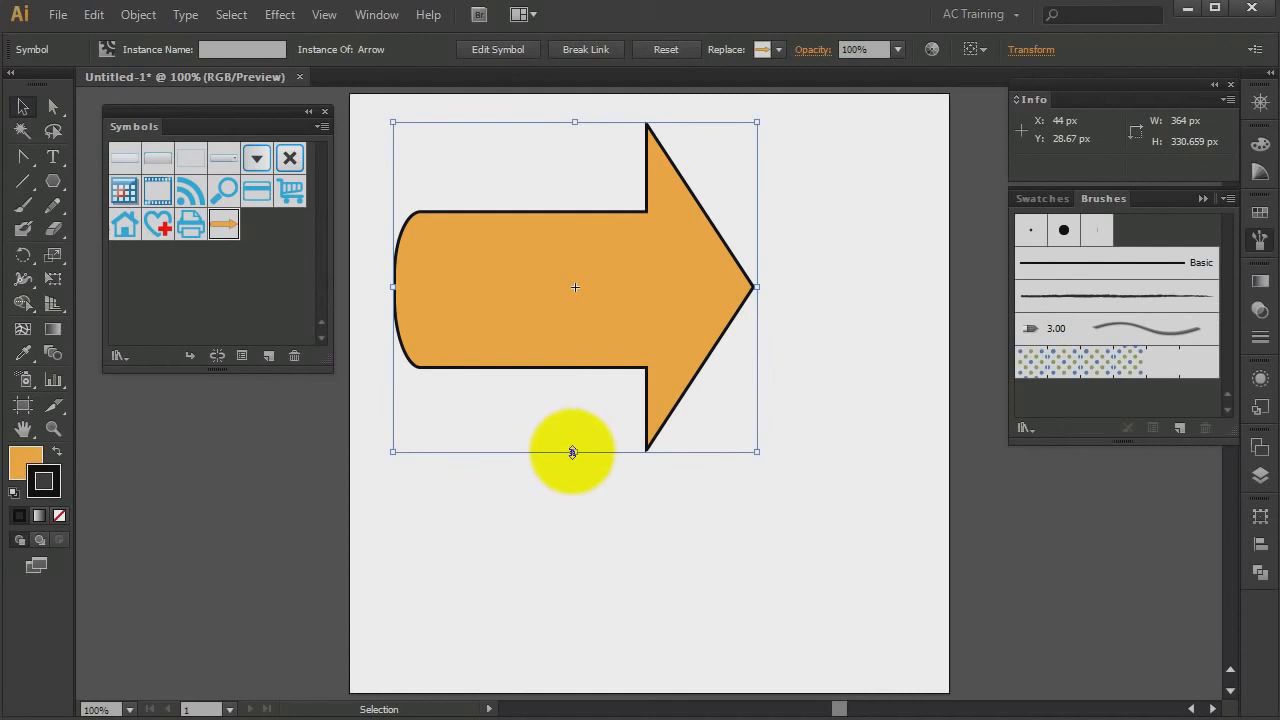
pyautogui.moveTo(575, 452); pyautogui.dragTo(574, 194)
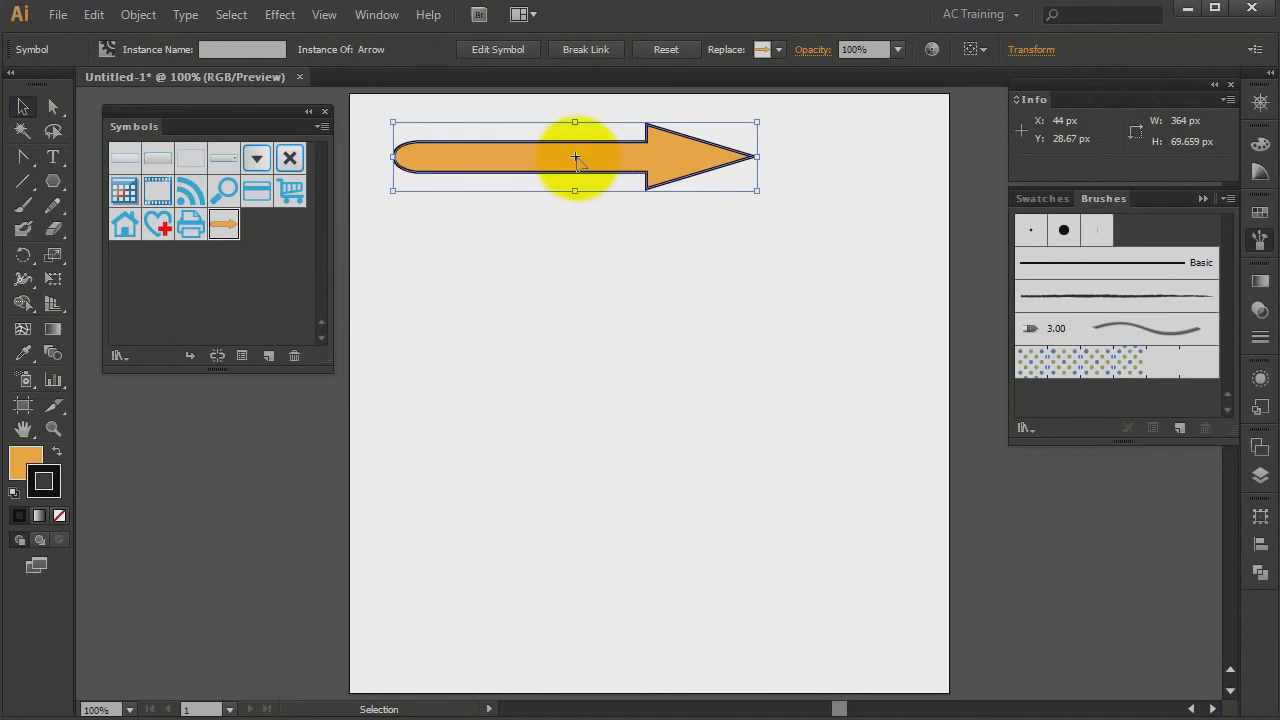
# Copy the slim arrow below and stretch it from both ends to about 588 px wide
pyautogui.moveTo(577, 160); pyautogui.dragTo(582, 252)
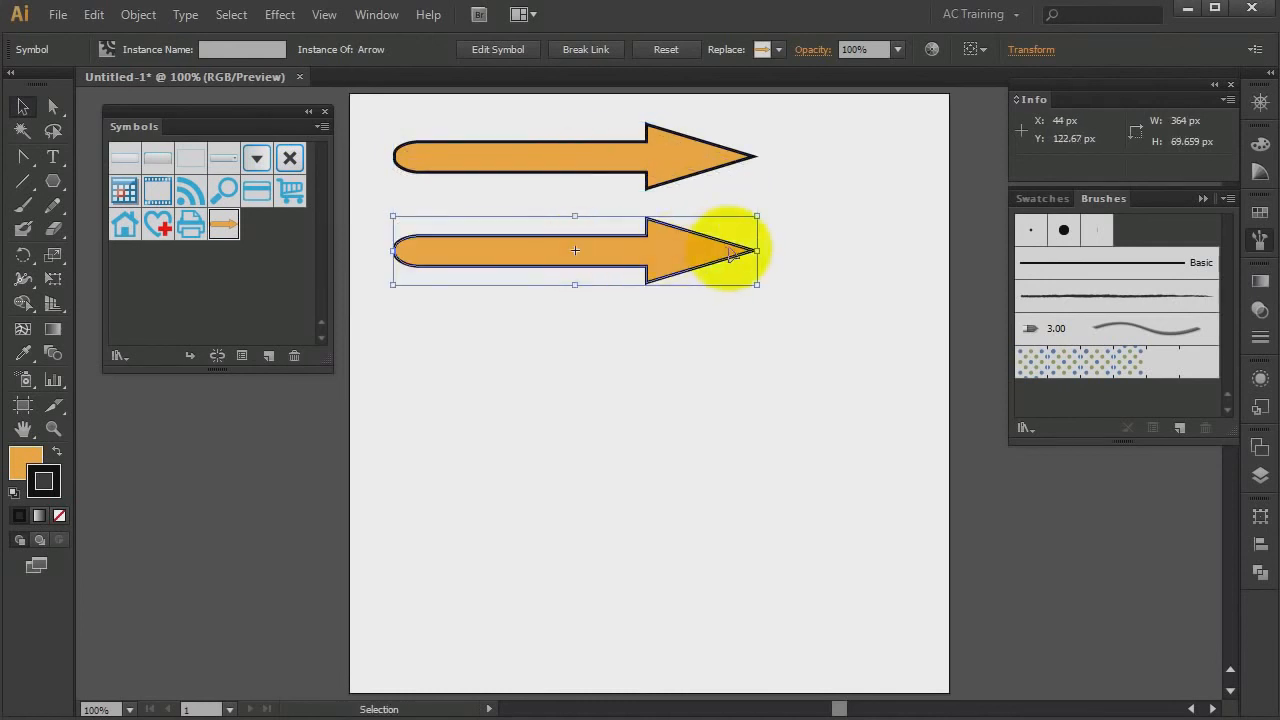
pyautogui.moveTo(759, 252); pyautogui.dragTo(947, 259)
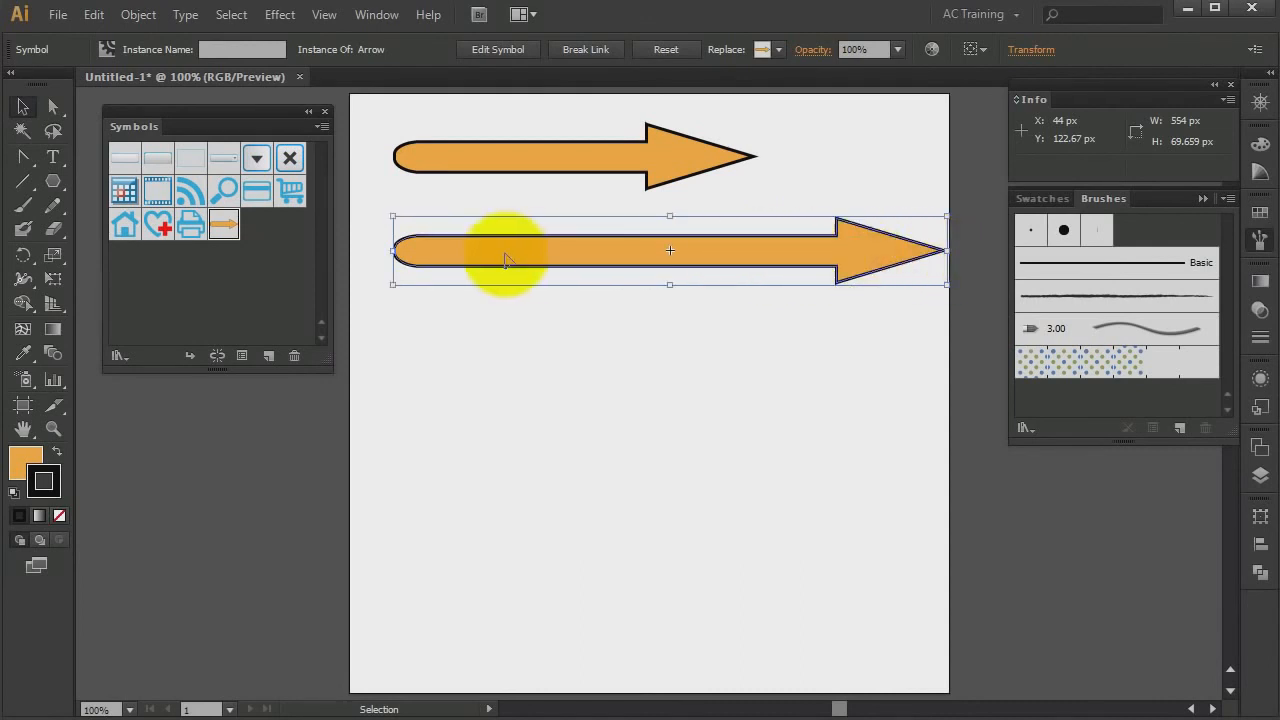
pyautogui.moveTo(395, 252); pyautogui.dragTo(360, 251)
# Copy the long arrow below and narrow it from both ends into a short arrow
pyautogui.moveTo(563, 251); pyautogui.dragTo(566, 345)
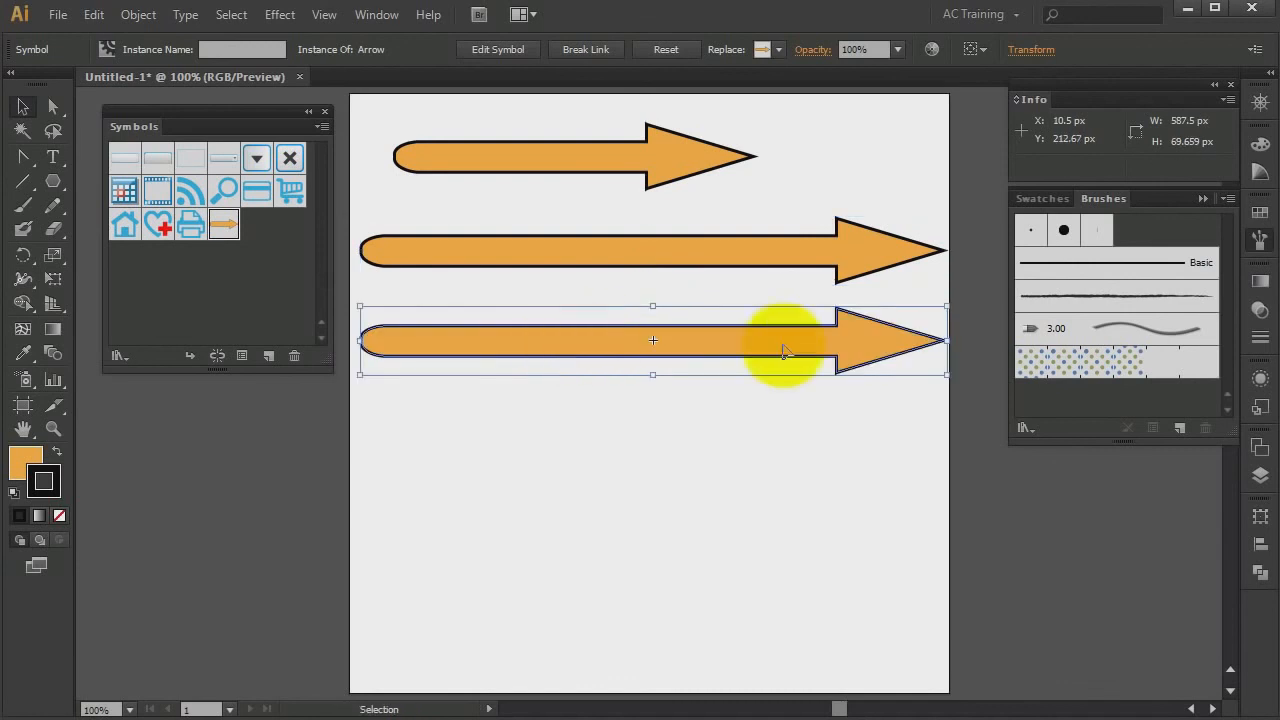
pyautogui.moveTo(948, 341); pyautogui.dragTo(757, 341)
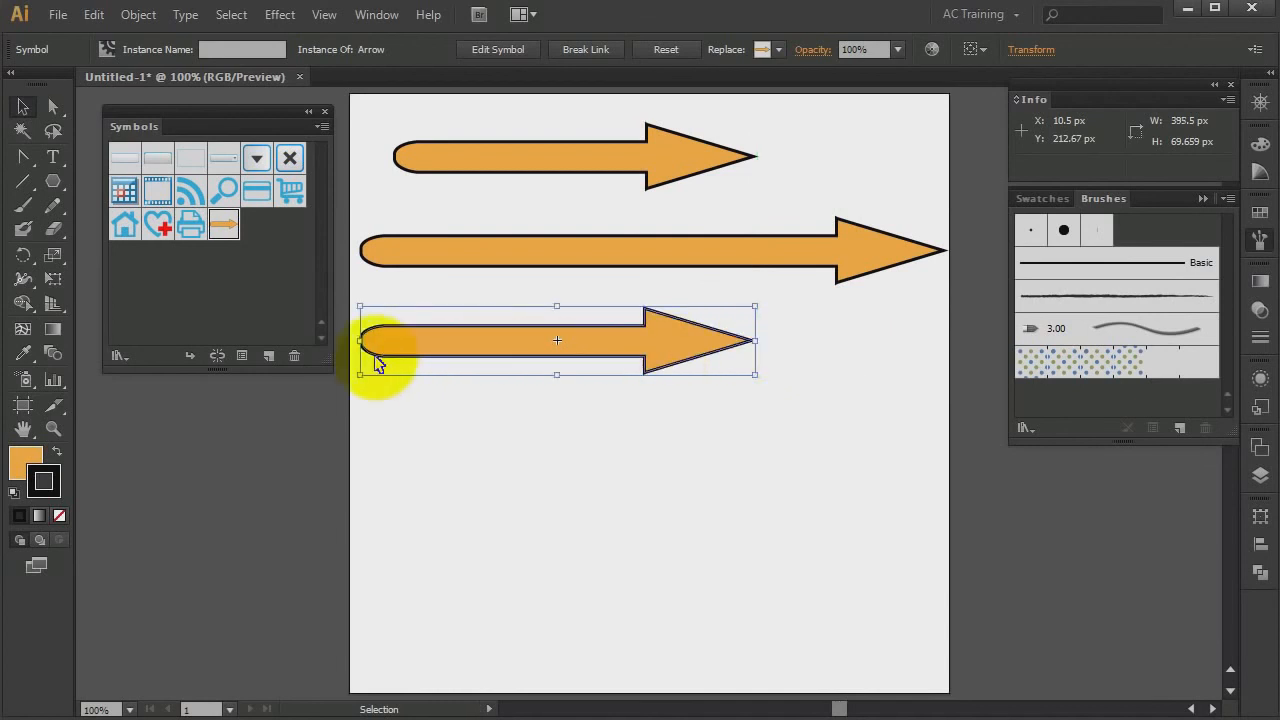
pyautogui.moveTo(359, 341); pyautogui.dragTo(596, 358)
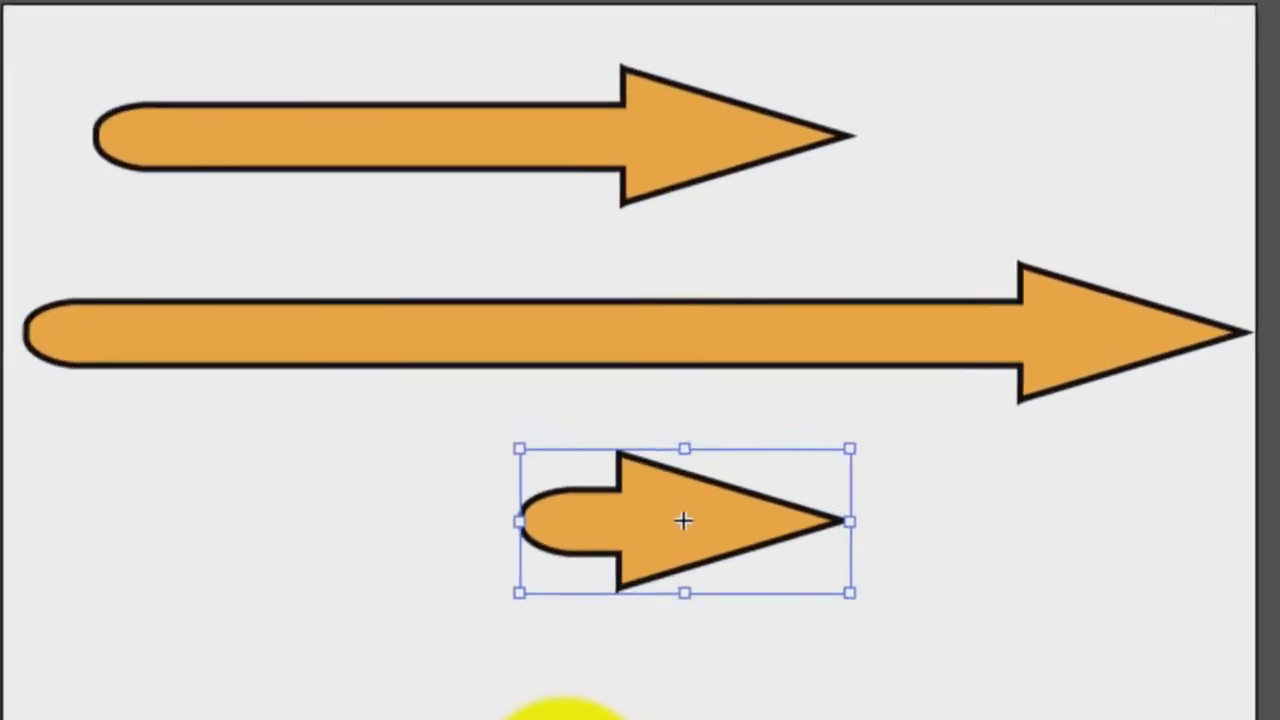